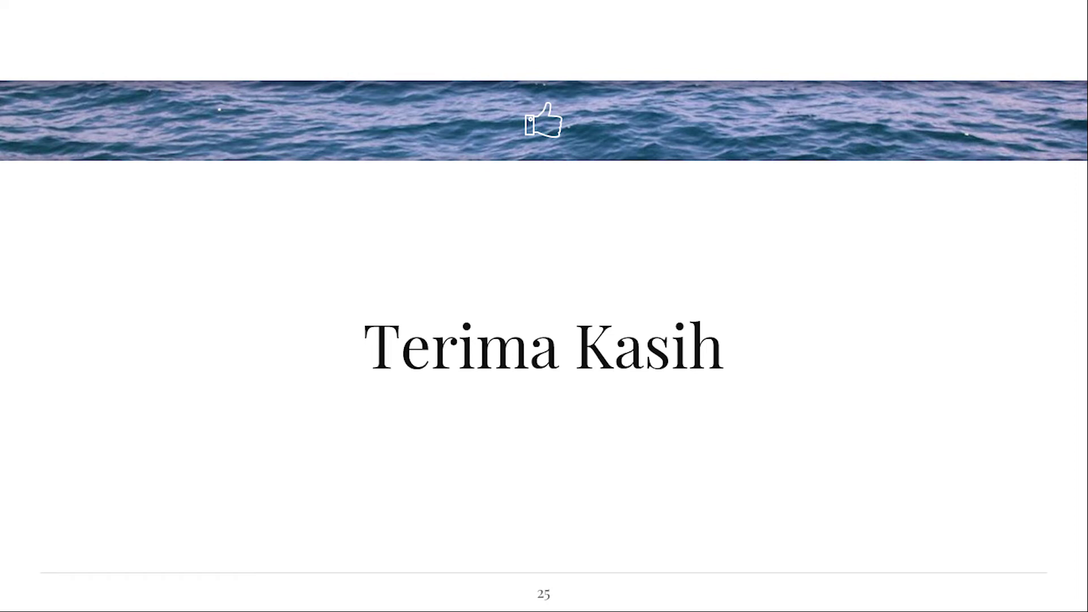
{"action": "key", "text": "Left"}
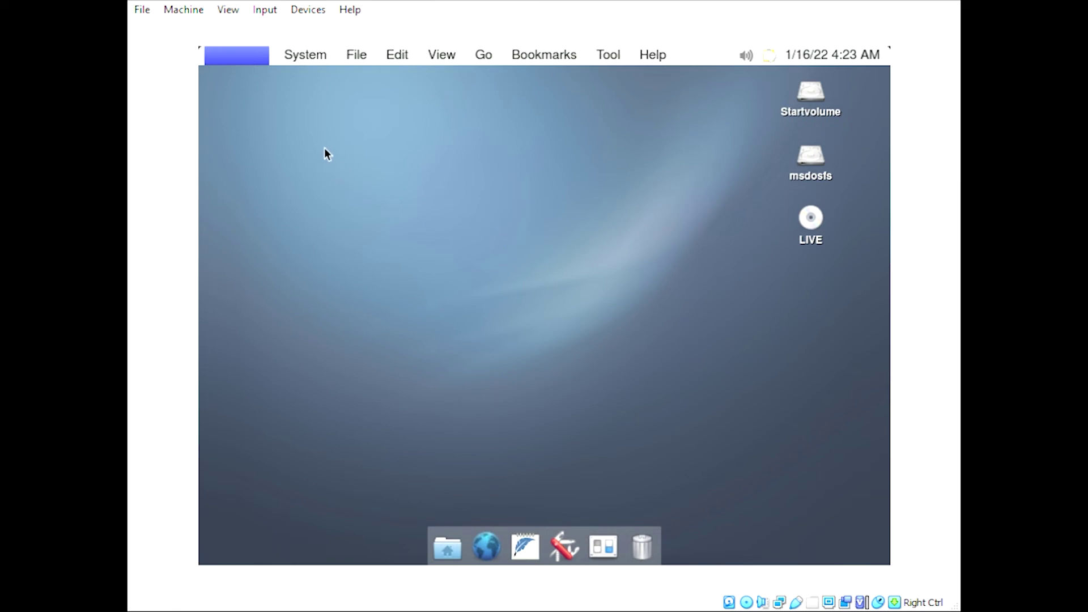
- View the helloSystem version and hardware information for this computer, and close the information window
{"action": "left_click", "coordinate": [302, 62]}
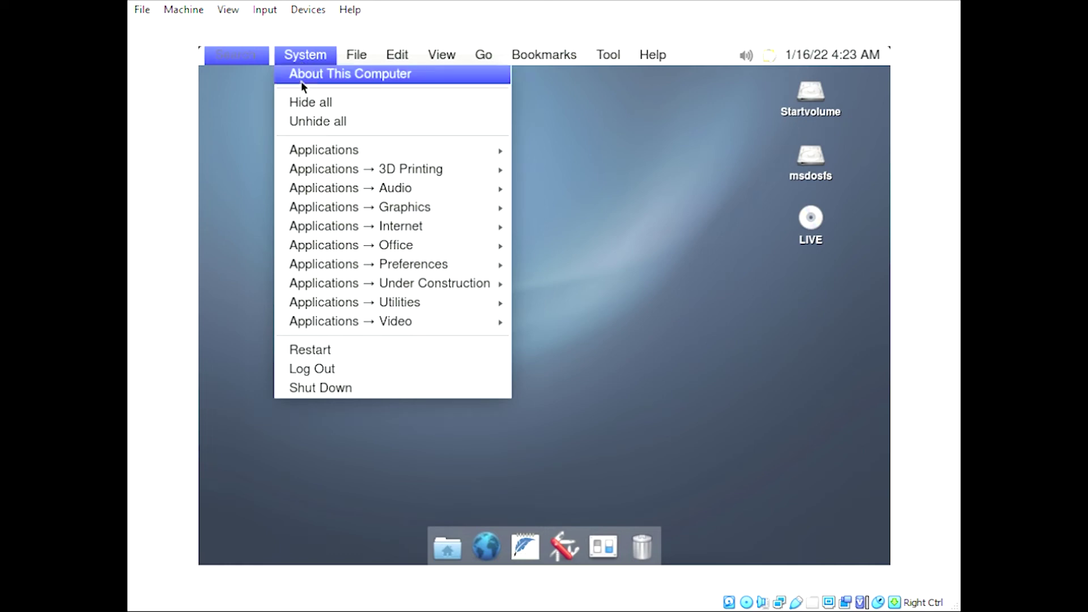
{"action": "left_click", "coordinate": [301, 81]}
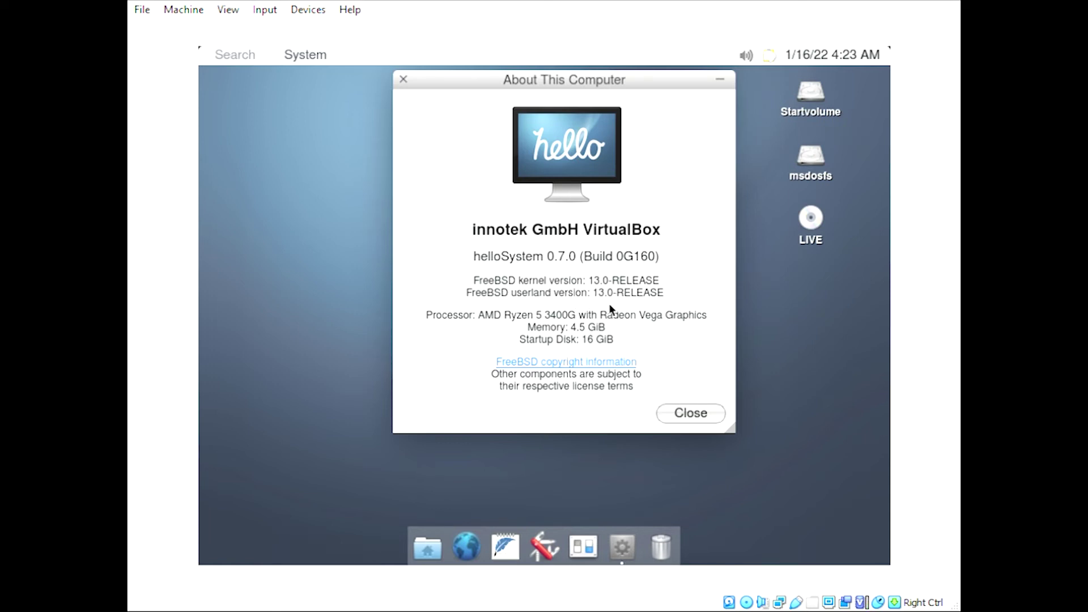
{"action": "left_click", "coordinate": [696, 412]}
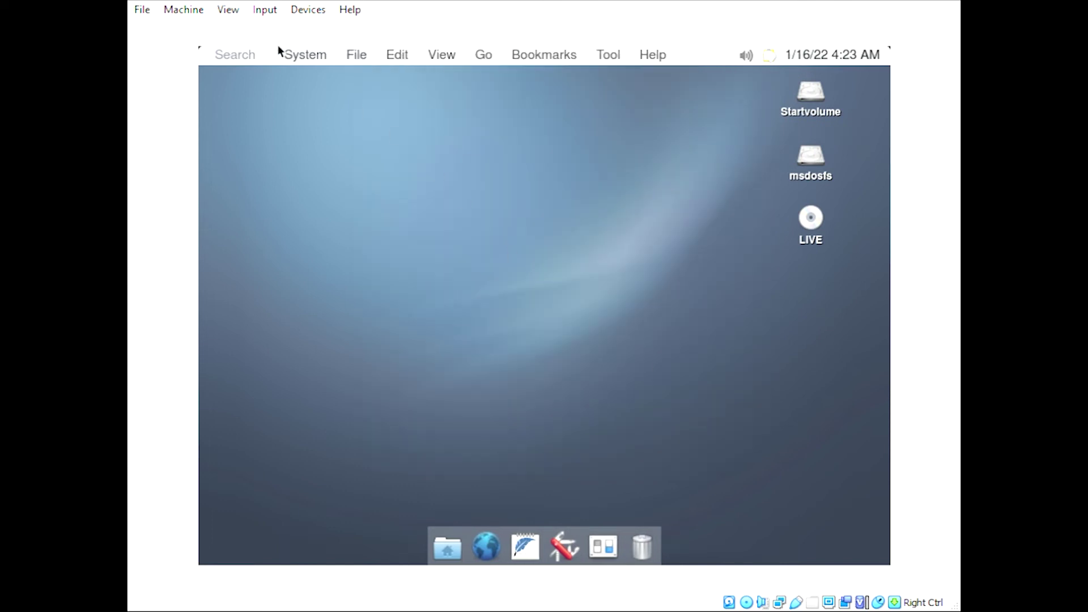
- Browse the installed application categories through Office, try to launch LibreOffice, and dismiss its download prompt
{"action": "left_click", "coordinate": [292, 59]}
{"action": "mouse_move", "coordinate": [329, 151]}
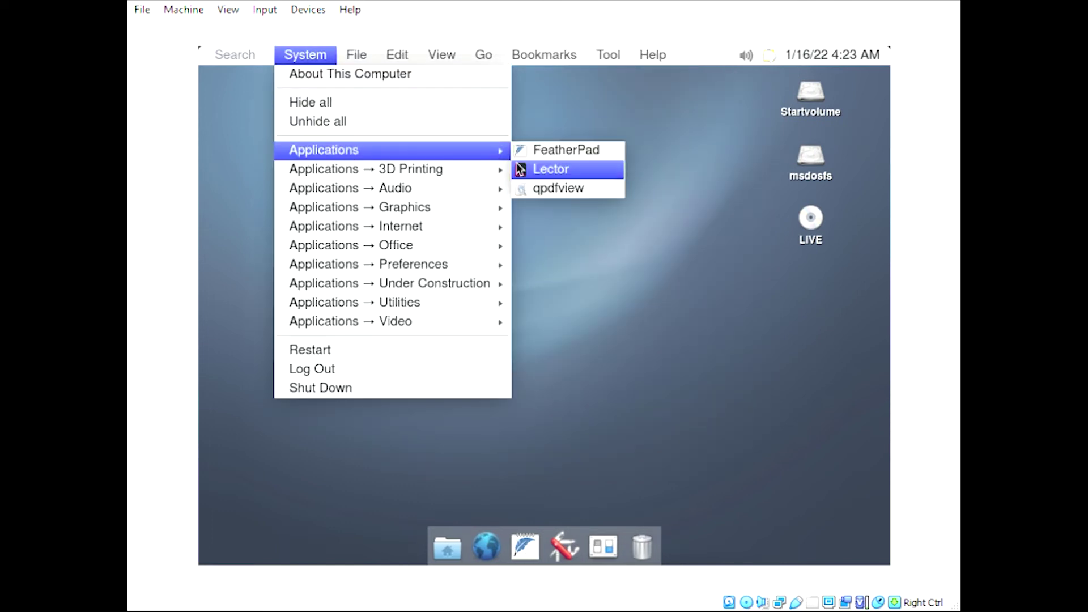
{"action": "mouse_move", "coordinate": [493, 165]}
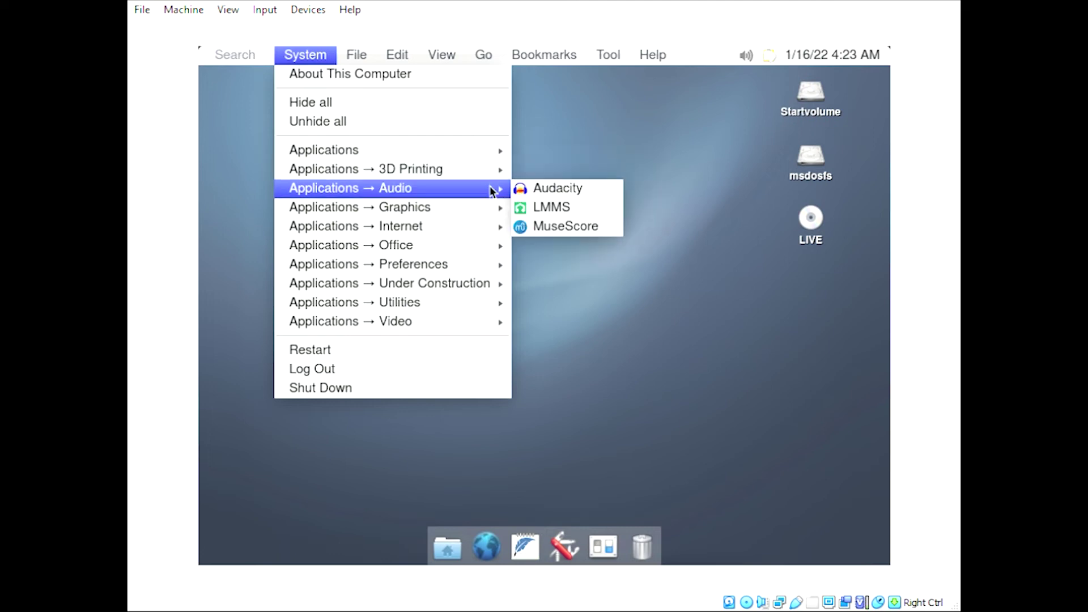
{"action": "mouse_move", "coordinate": [490, 210]}
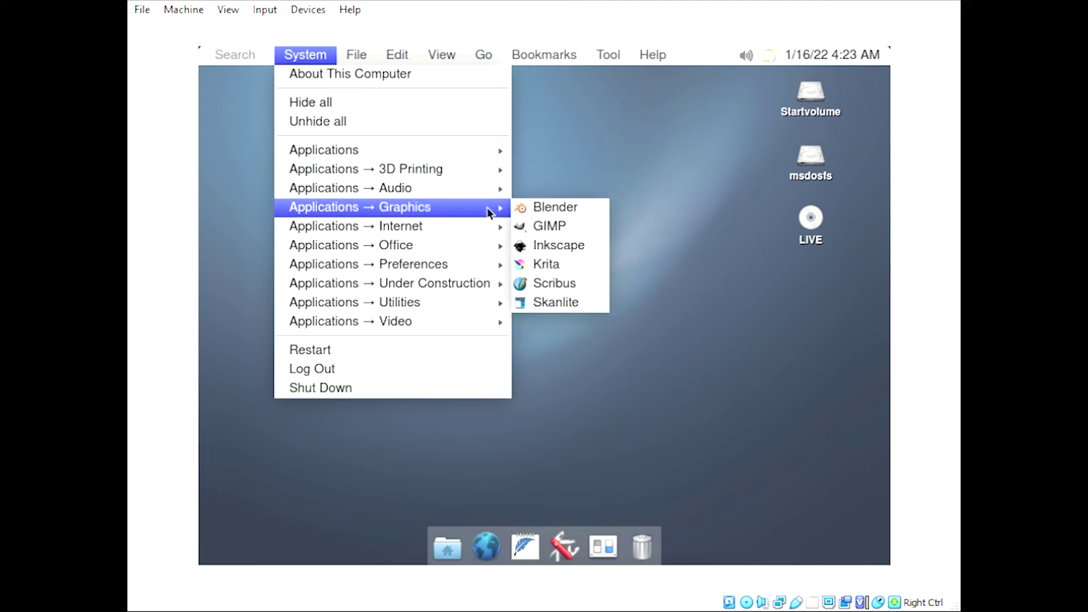
{"action": "mouse_move", "coordinate": [488, 229]}
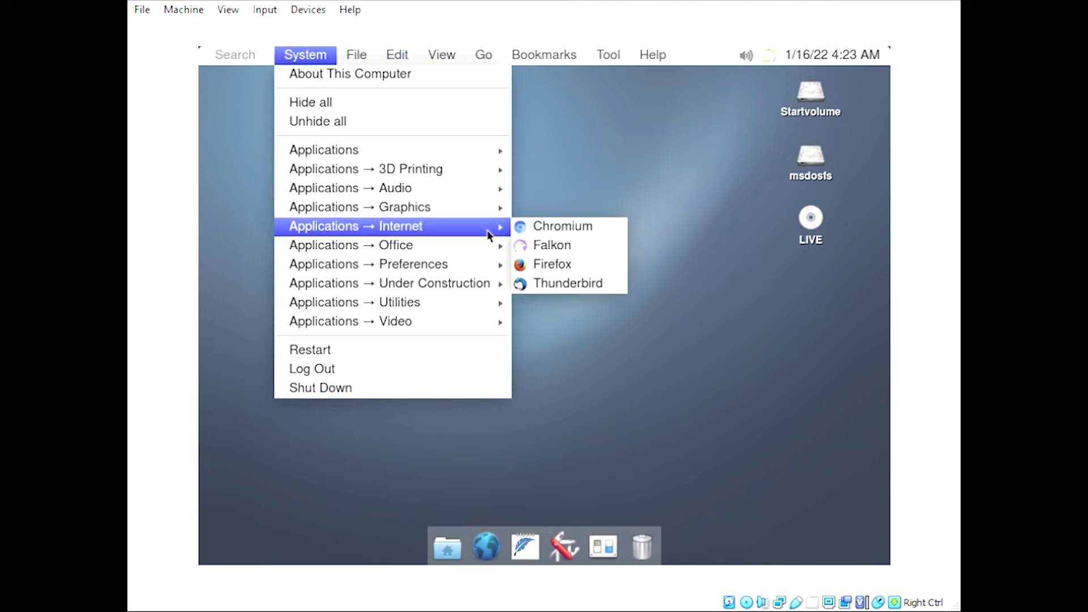
{"action": "mouse_move", "coordinate": [488, 247]}
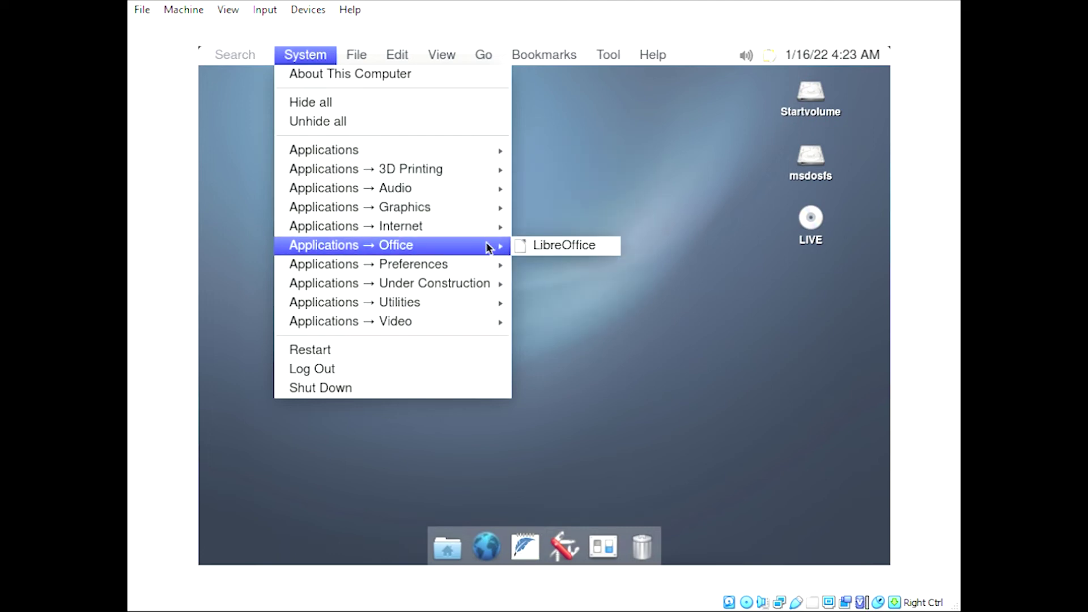
{"action": "left_click", "coordinate": [536, 249]}
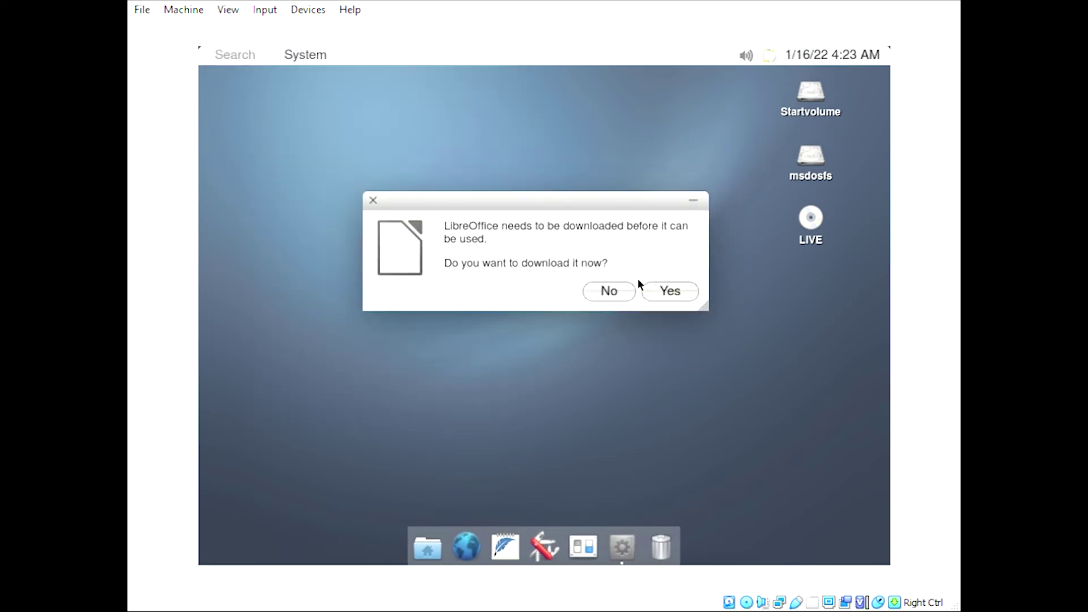
{"action": "left_click", "coordinate": [374, 201]}
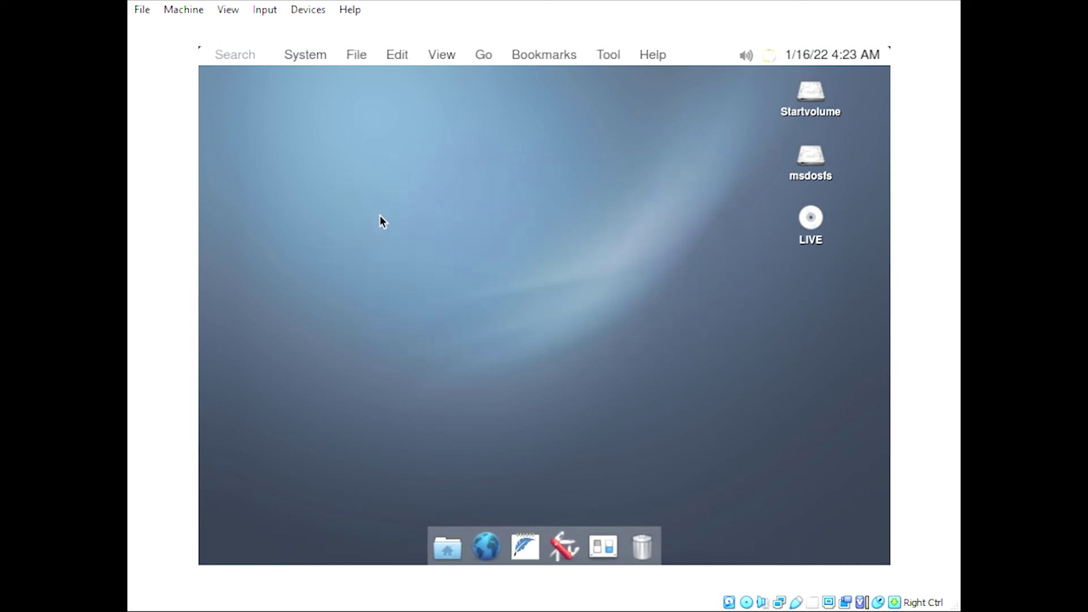
- Launch the Falkon web browser, search for "youtube", enlarge the window and open the YouTube site from the results
{"action": "left_click", "coordinate": [491, 548]}
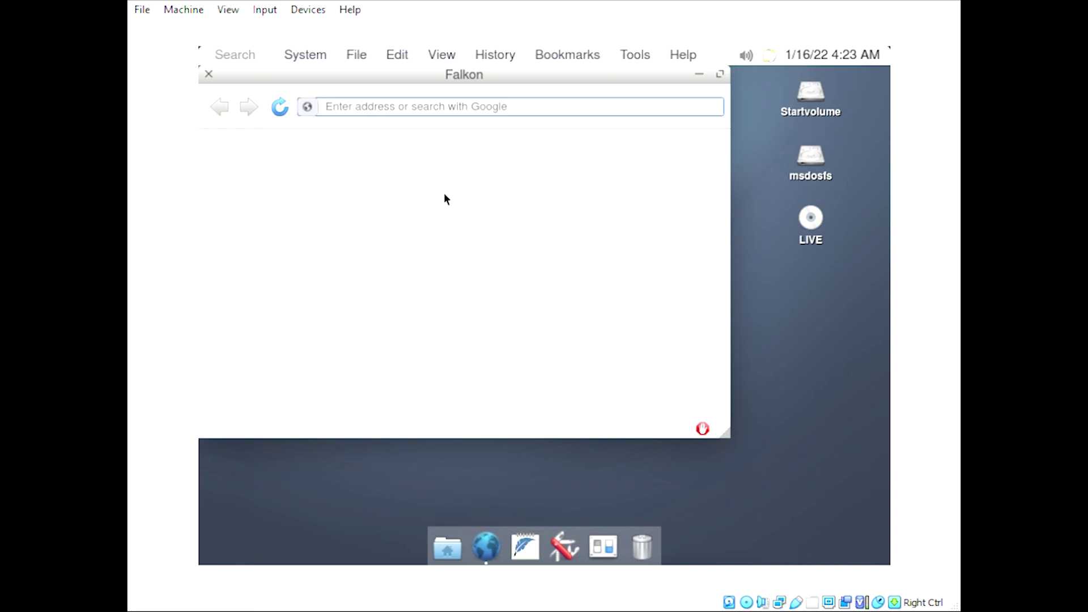
{"action": "type", "text": "youtube"}
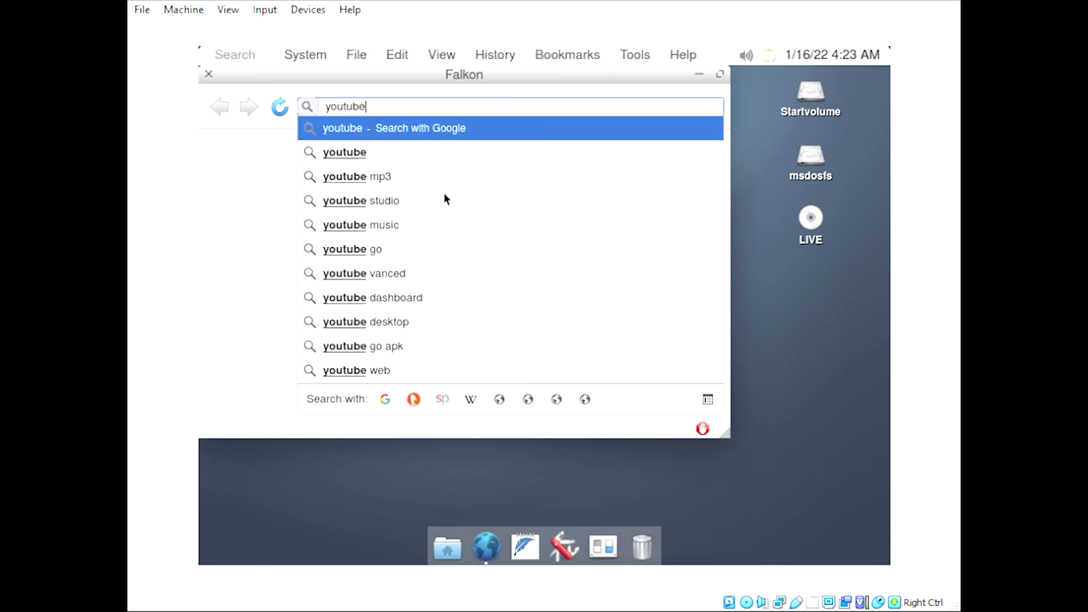
{"action": "key", "text": "Return"}
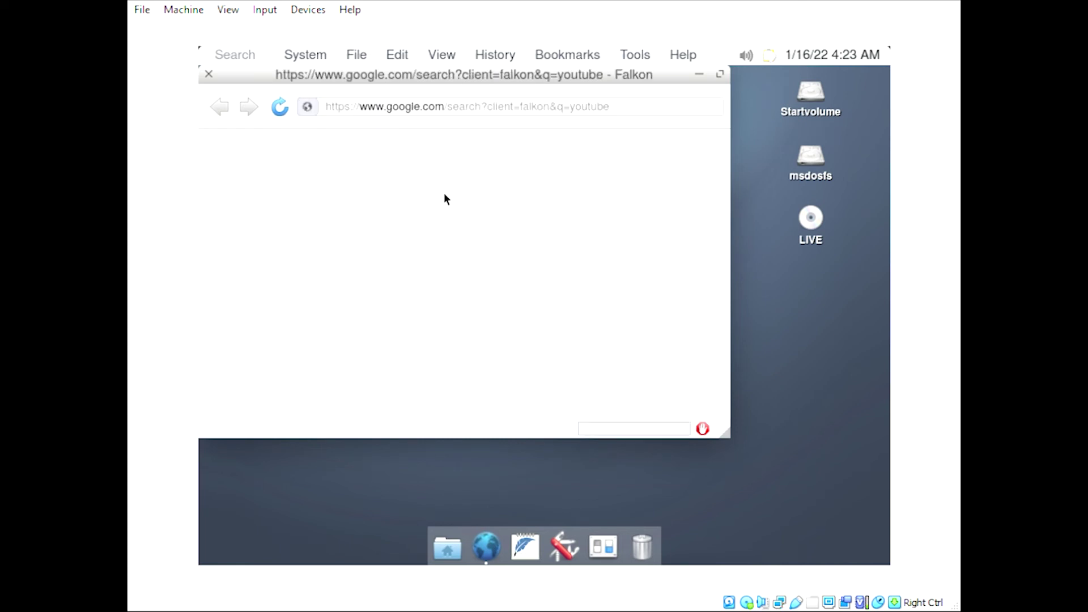
{"action": "left_click_drag", "start_coordinate": [729, 437], "coordinate": [831, 481]}
{"action": "left_click", "coordinate": [265, 299]}
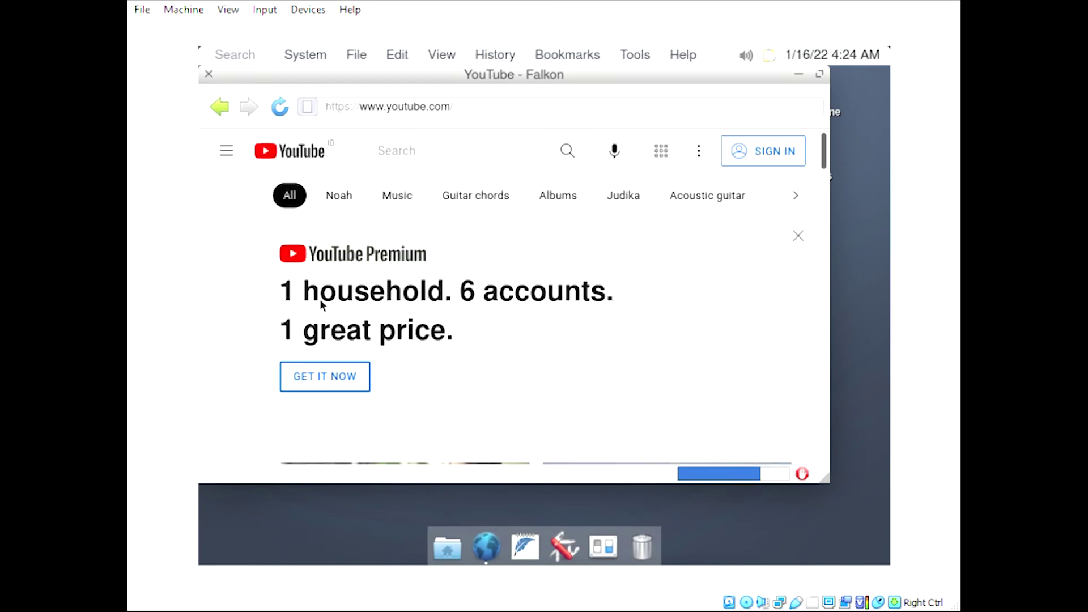
- Look through the recommended videos on the YouTube home page and close the browser
{"action": "scroll", "coordinate": [418, 291], "scroll_direction": "down", "scroll_amount": 3}
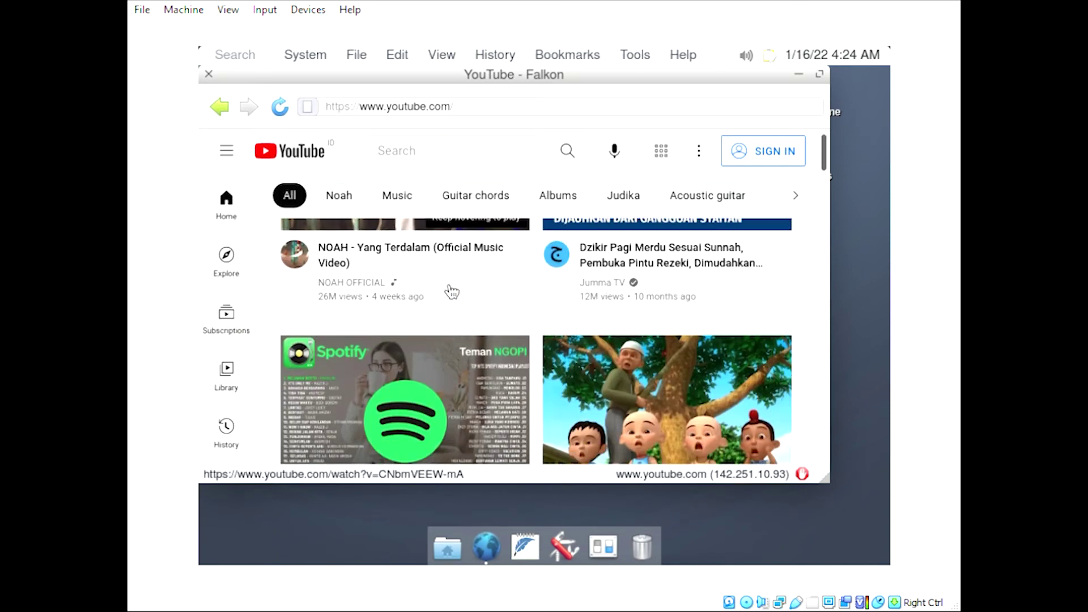
{"action": "scroll", "coordinate": [451, 291], "scroll_direction": "down", "scroll_amount": 2}
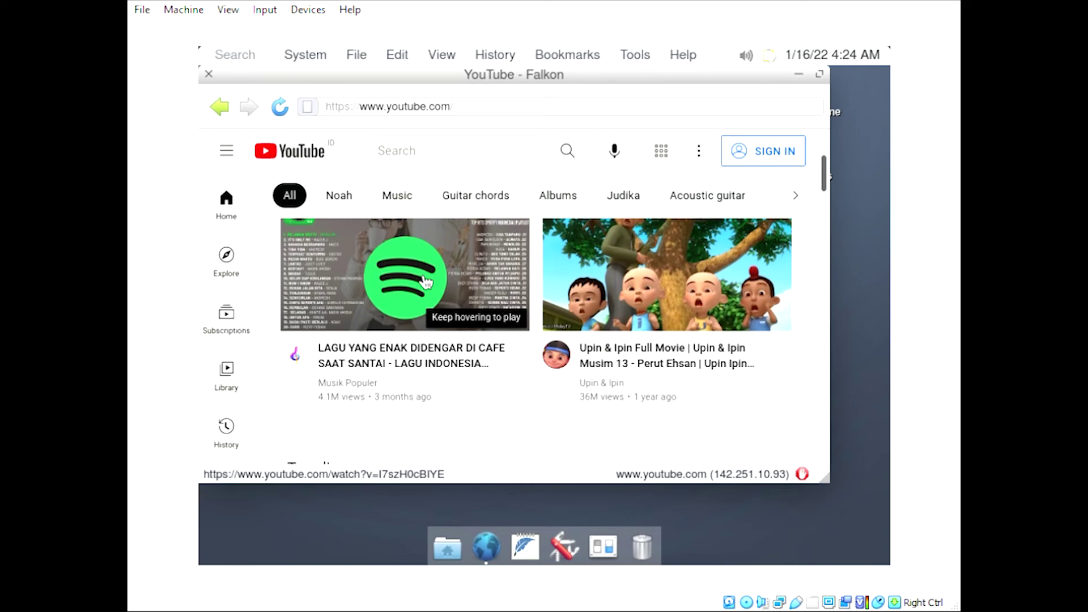
{"action": "left_click", "coordinate": [209, 74]}
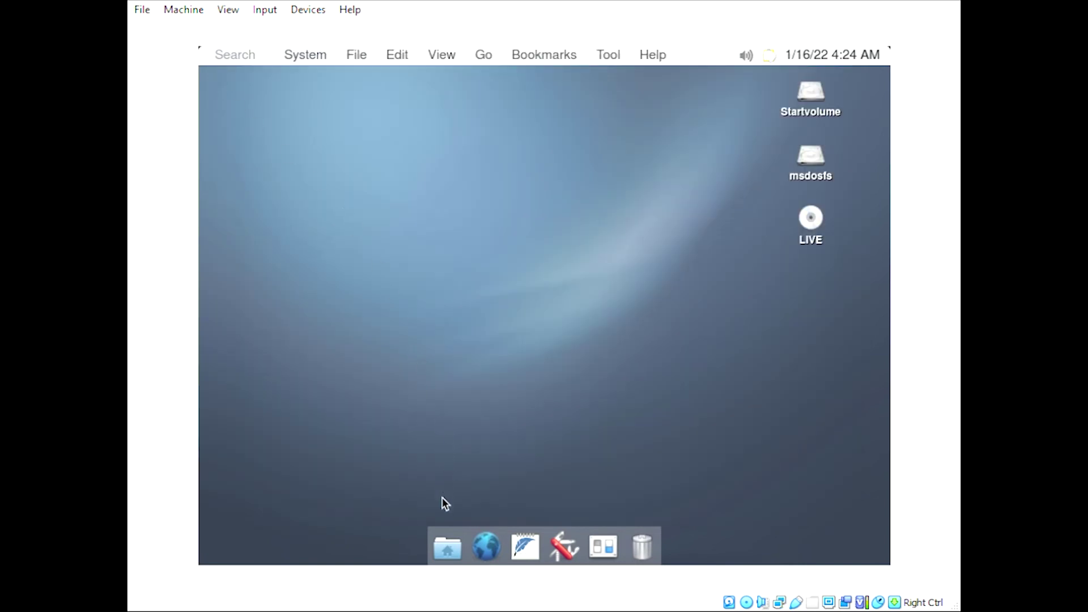
- Look inside the Documents and Downloads folders of the home folder, closing each window when done
{"action": "left_click", "coordinate": [448, 547]}
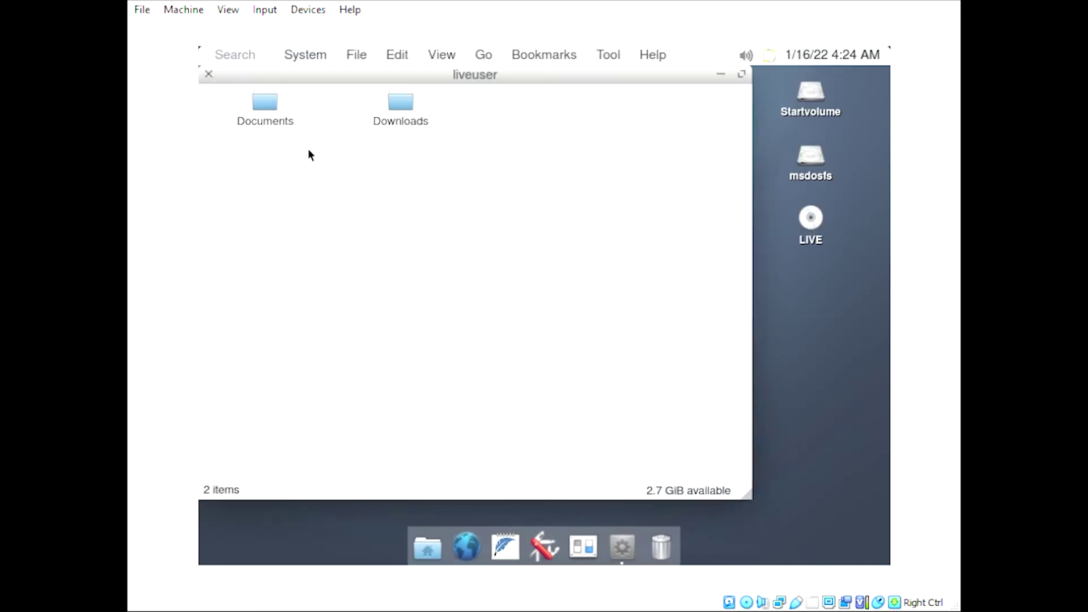
{"action": "double_click", "coordinate": [258, 110]}
{"action": "left_click", "coordinate": [346, 102]}
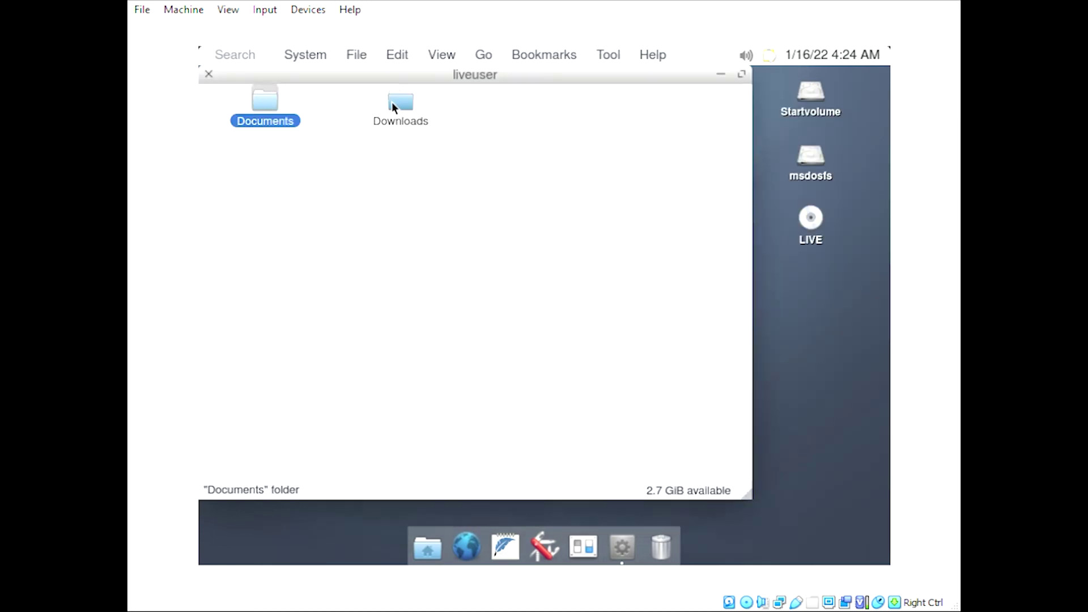
{"action": "double_click", "coordinate": [392, 101]}
{"action": "left_click", "coordinate": [349, 101]}
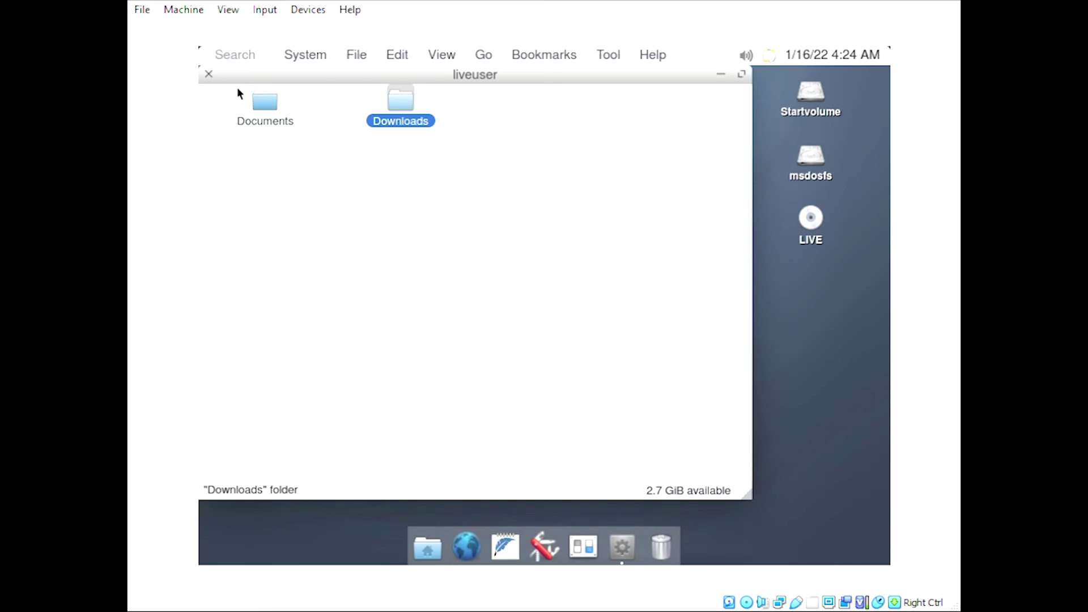
{"action": "left_click", "coordinate": [209, 75]}
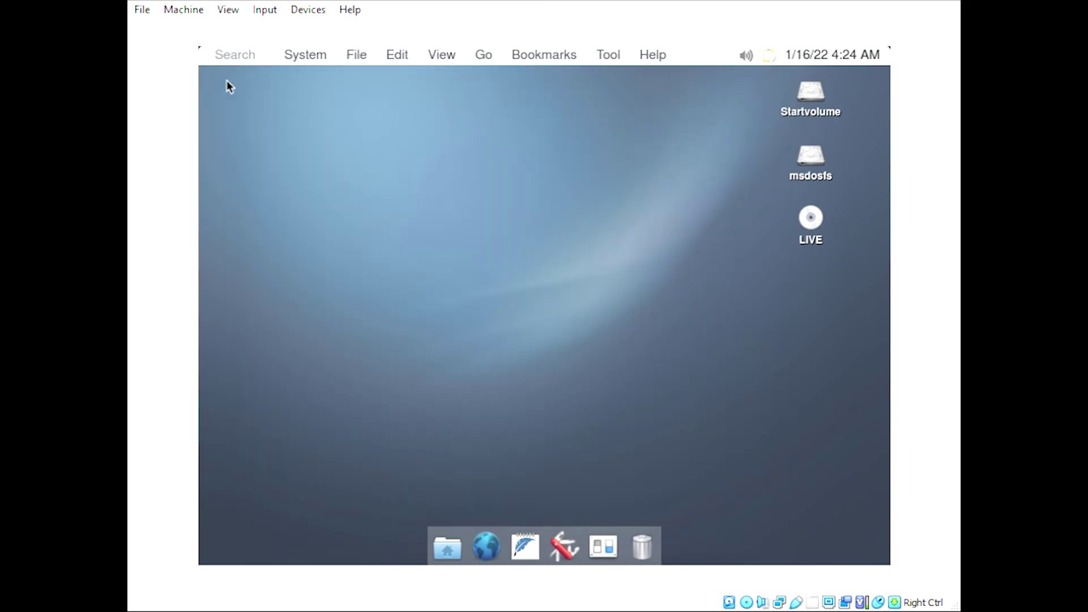
- Open a terminal from the desktop, switch to the superuser with su, and close the terminal
{"action": "left_click", "coordinate": [357, 57]}
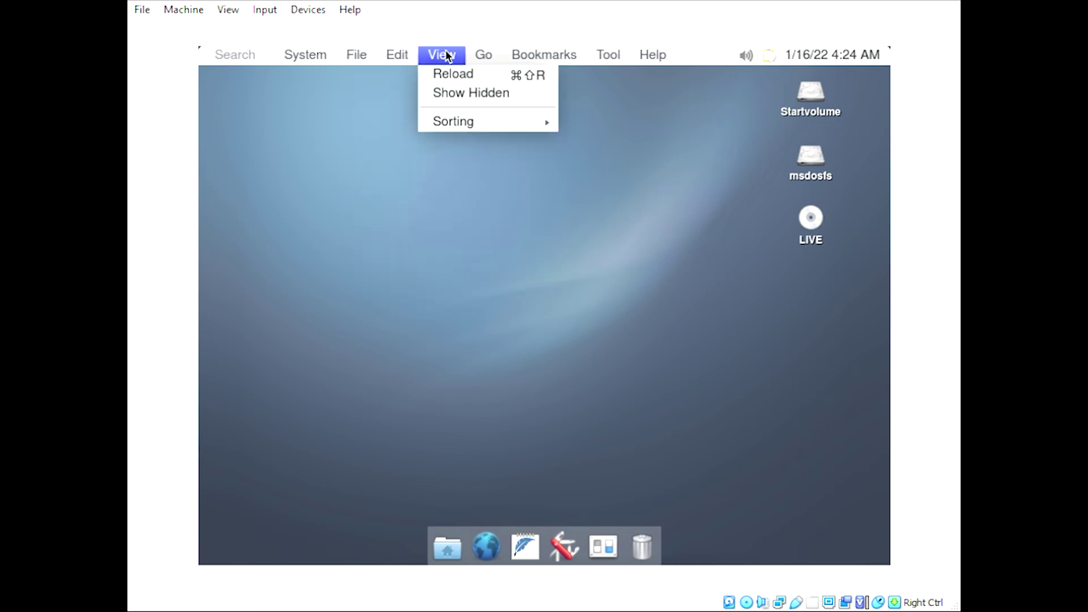
{"action": "mouse_move", "coordinate": [509, 53]}
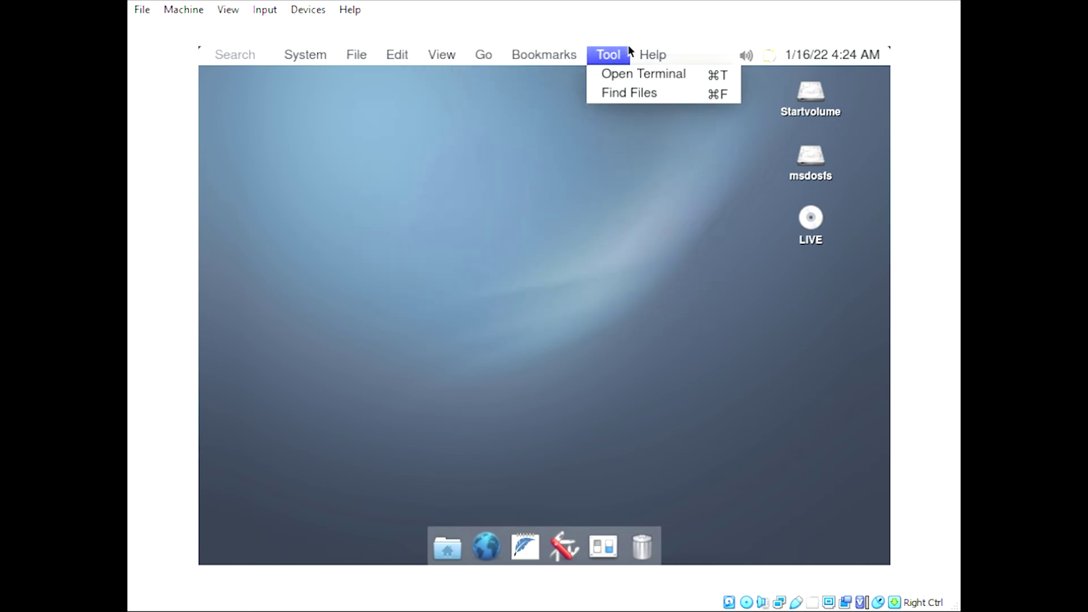
{"action": "mouse_move", "coordinate": [654, 46]}
{"action": "mouse_move", "coordinate": [616, 47]}
{"action": "left_click", "coordinate": [631, 72]}
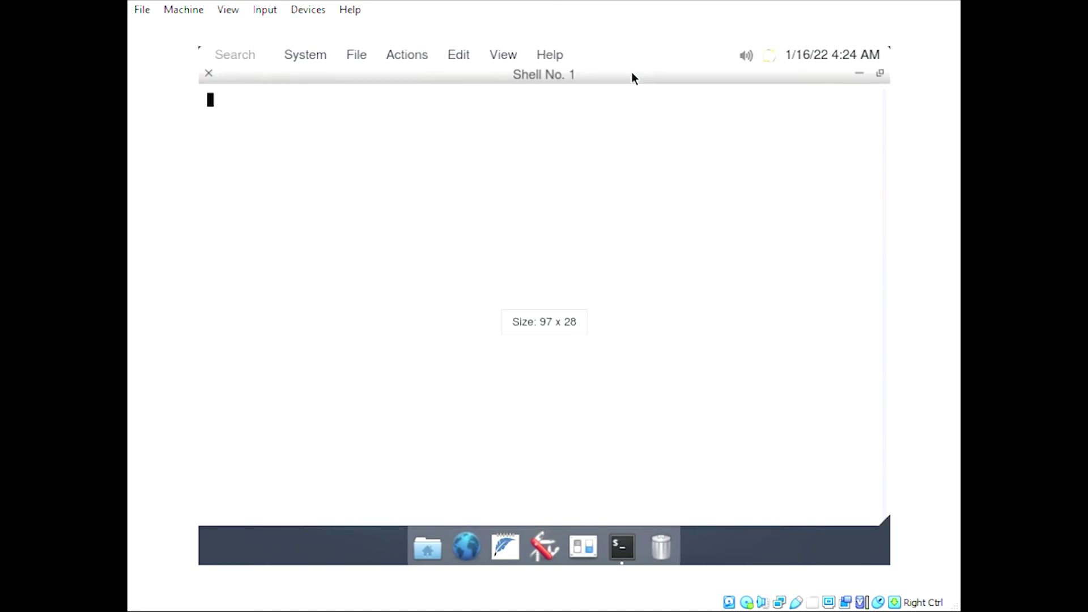
{"action": "type", "text": "su"}
{"action": "key", "text": "Return"}
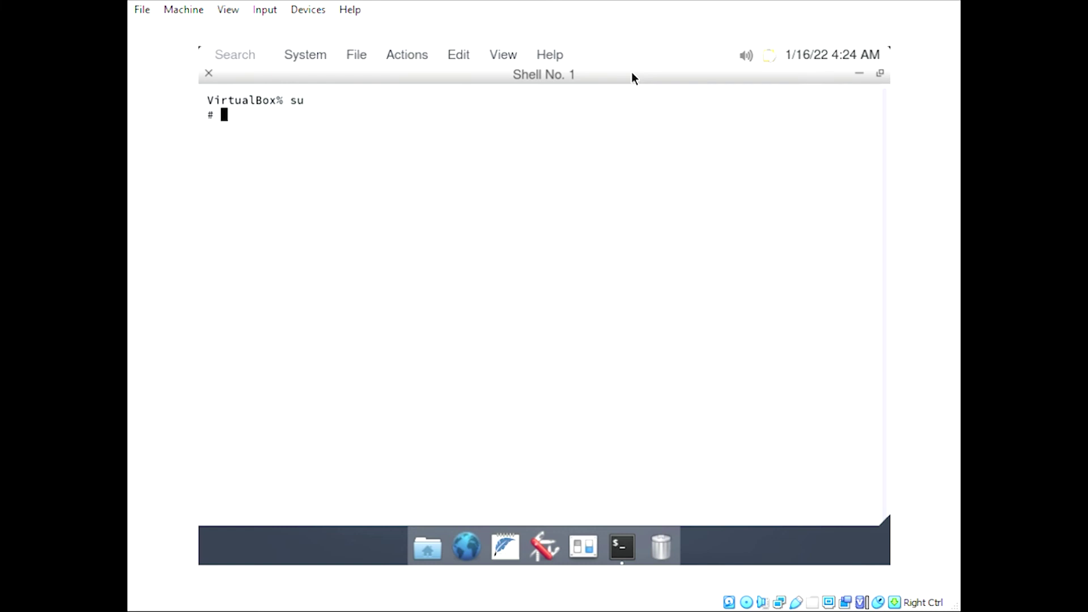
{"action": "left_click", "coordinate": [208, 74]}
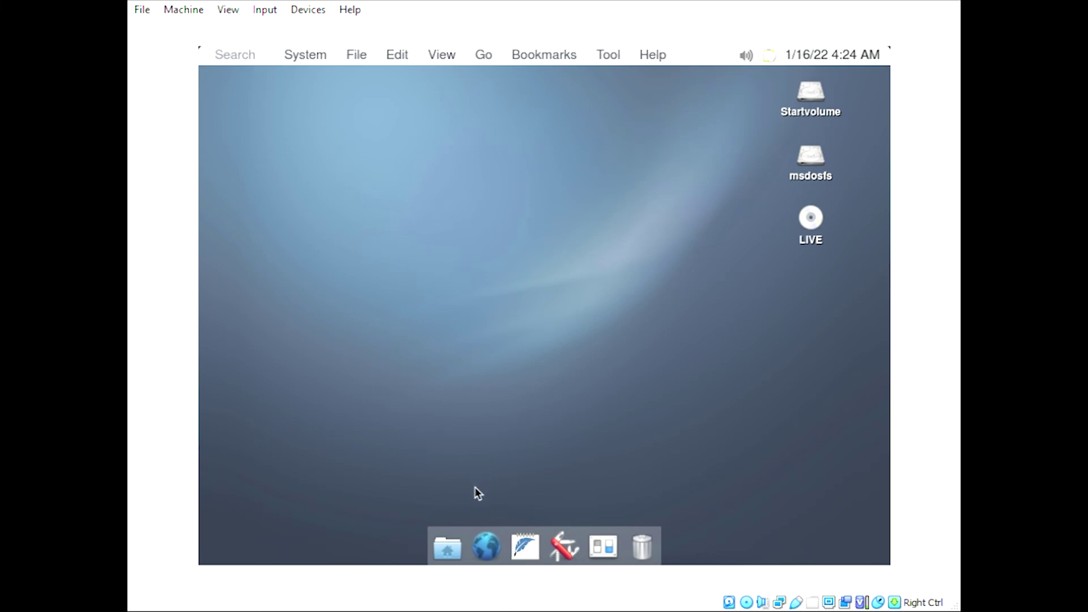
- Launch Calculator from the Utilities folder, compute 3 + 3, and close the calculator
{"action": "left_click", "coordinate": [569, 550]}
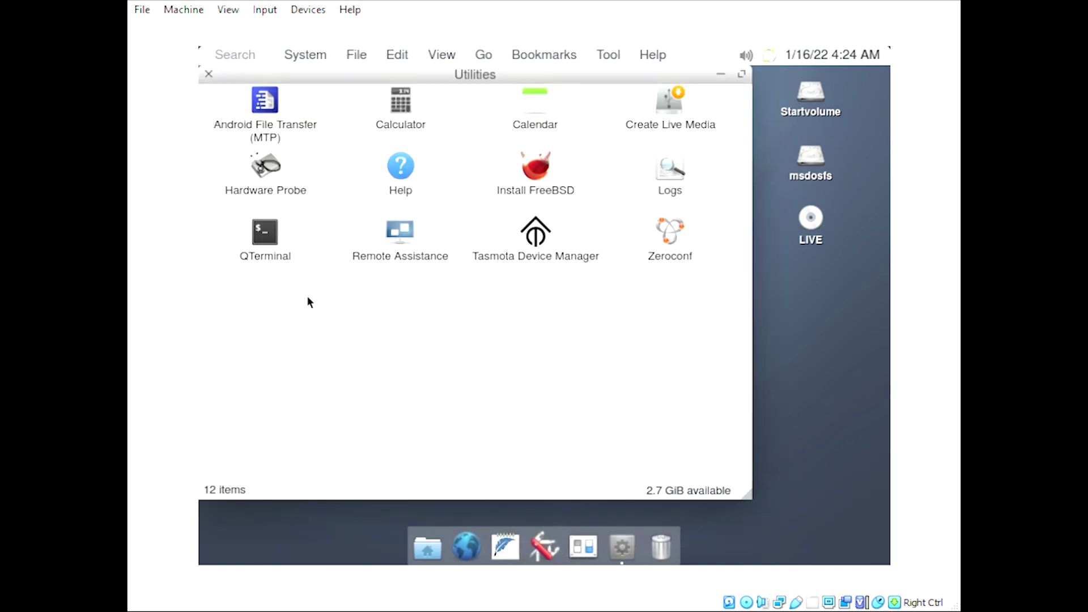
{"action": "left_click", "coordinate": [401, 109]}
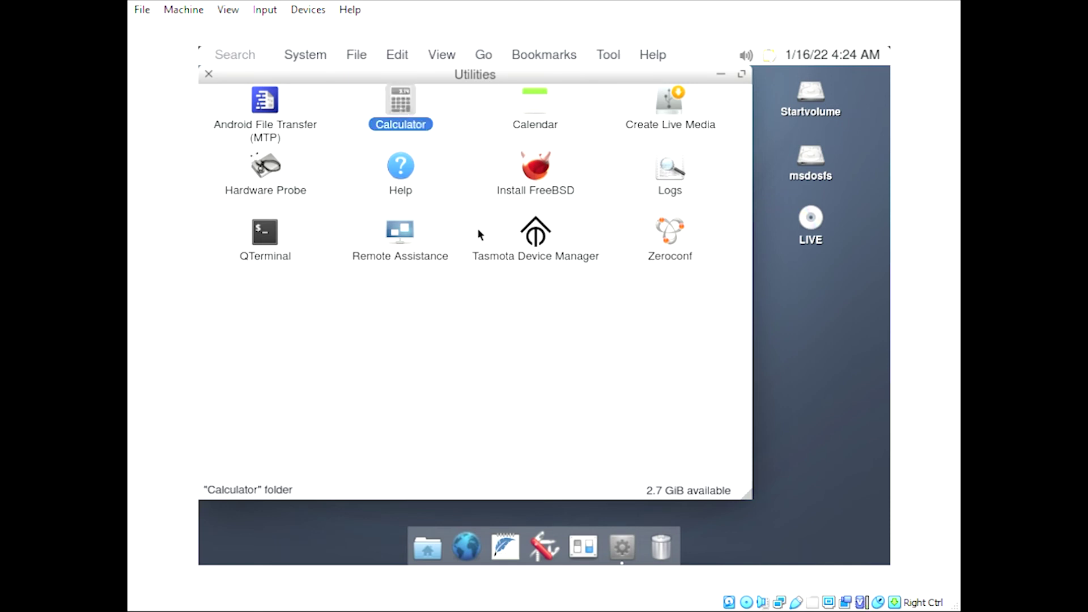
{"action": "double_click", "coordinate": [398, 102]}
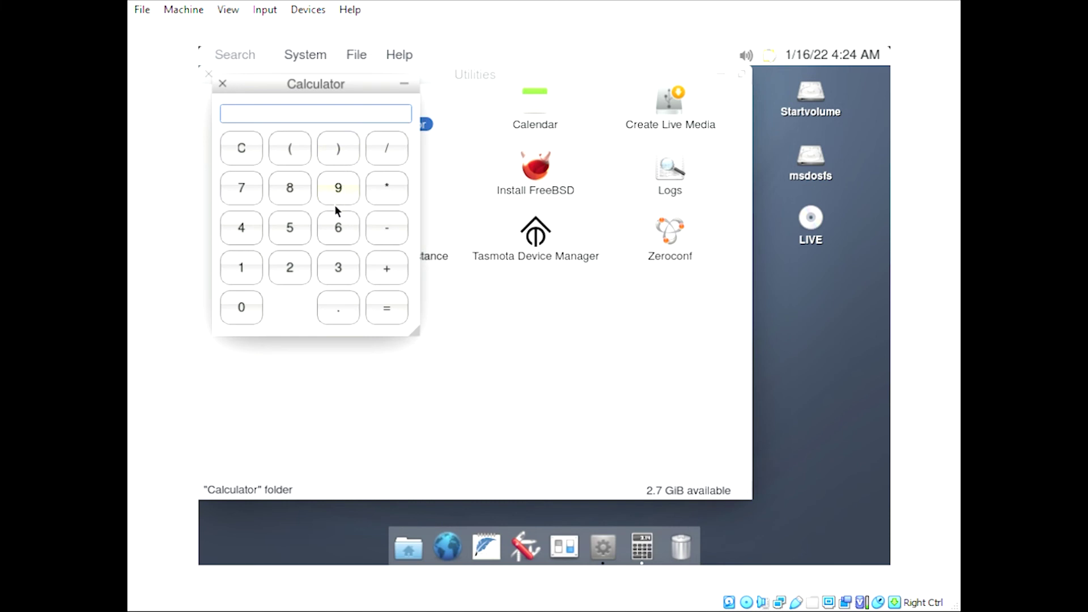
{"action": "left_click", "coordinate": [338, 268]}
{"action": "left_click", "coordinate": [383, 257]}
{"action": "left_click", "coordinate": [340, 269]}
{"action": "left_click", "coordinate": [385, 300]}
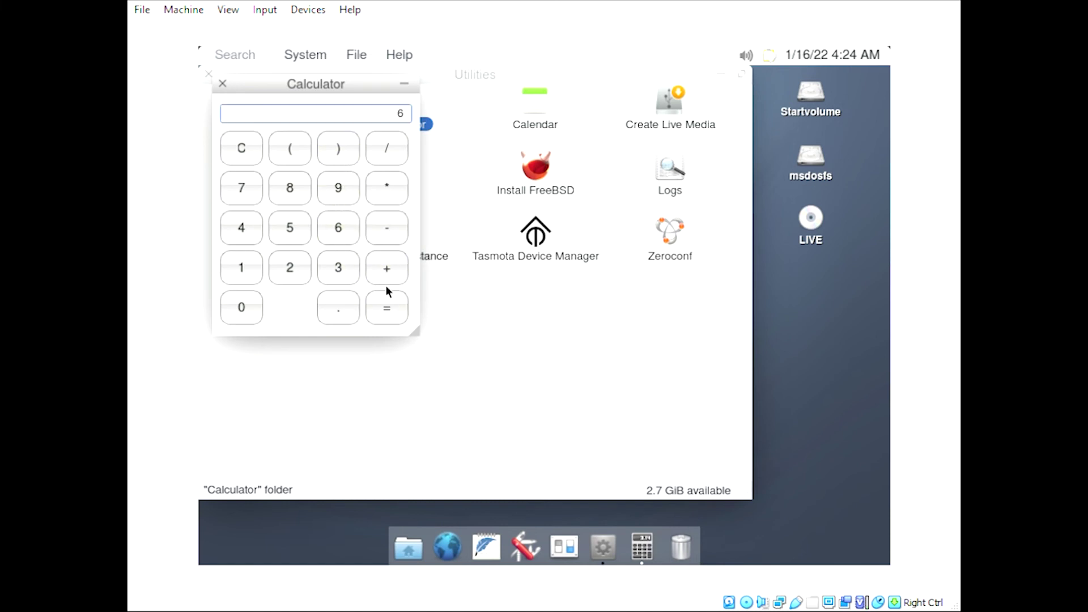
{"action": "left_click", "coordinate": [222, 85]}
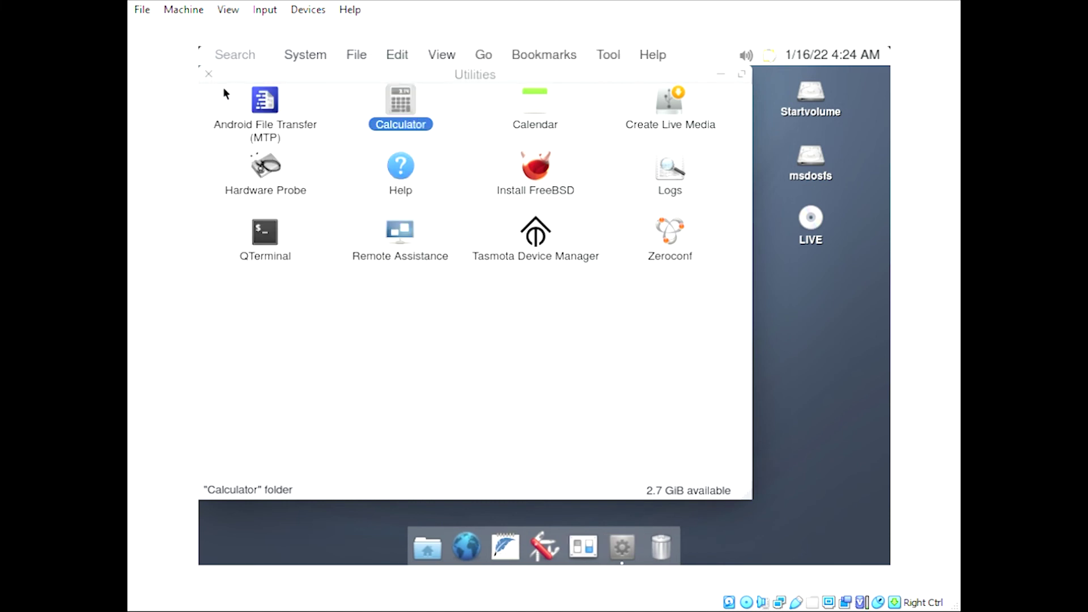
- View the Calendar utility, and close both it and the Utilities folder
{"action": "double_click", "coordinate": [540, 104]}
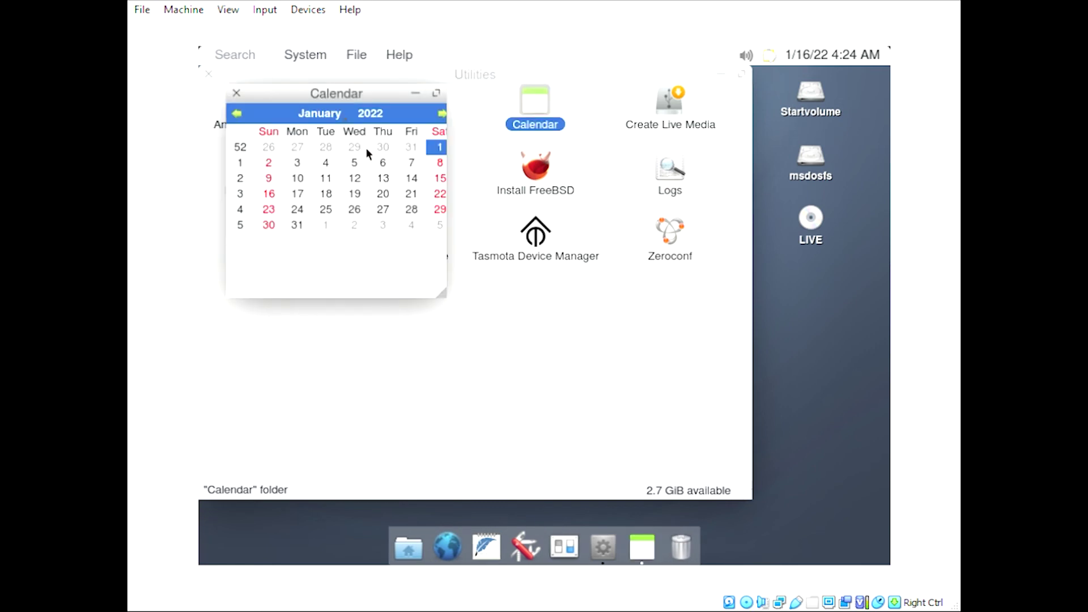
{"action": "left_click", "coordinate": [237, 93]}
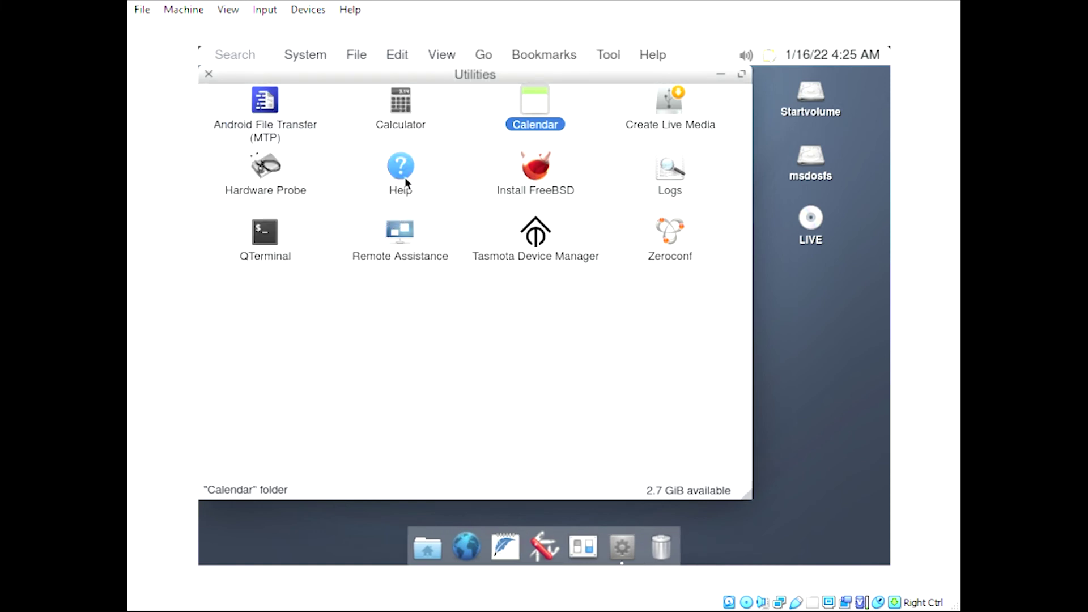
{"action": "left_click", "coordinate": [209, 75]}
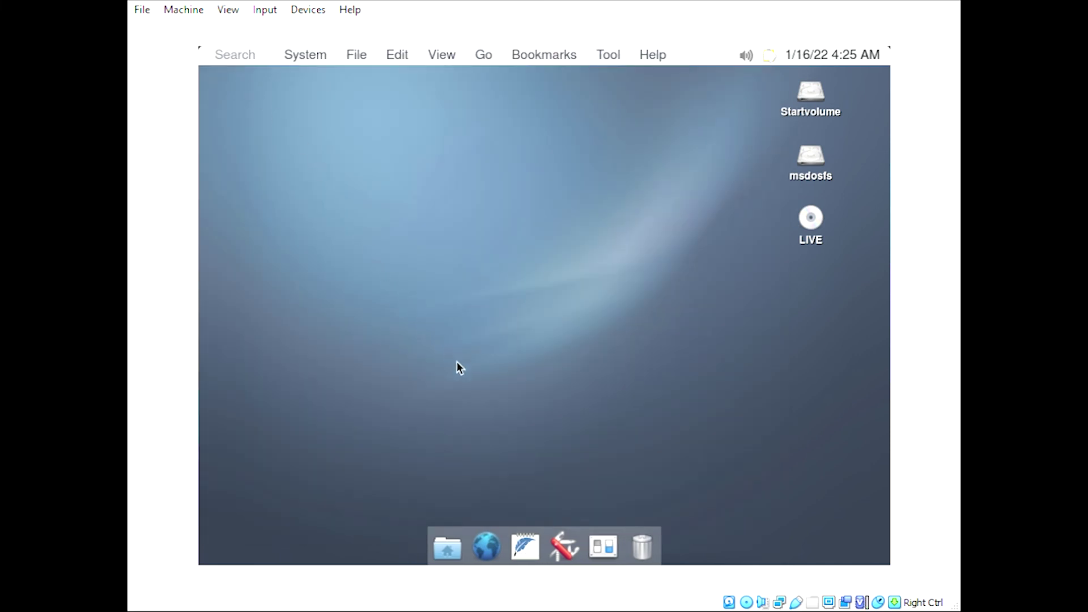
- Launch the FeatherPad text editor, enter the line "test" in a new document, and close the editor
{"action": "left_click", "coordinate": [520, 555]}
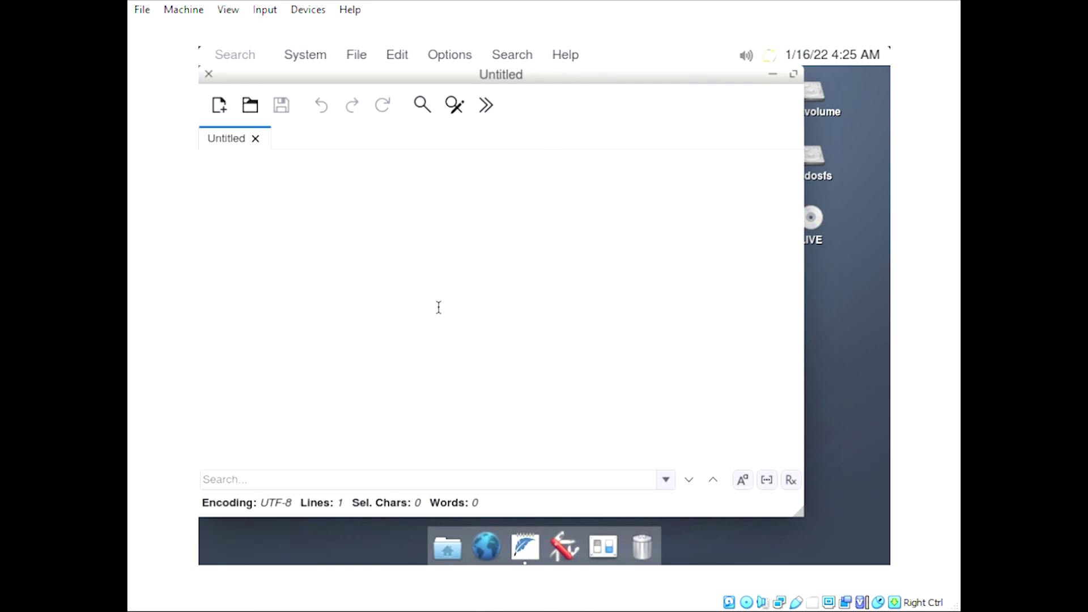
{"action": "type", "text": "test"}
{"action": "key", "text": "Return"}
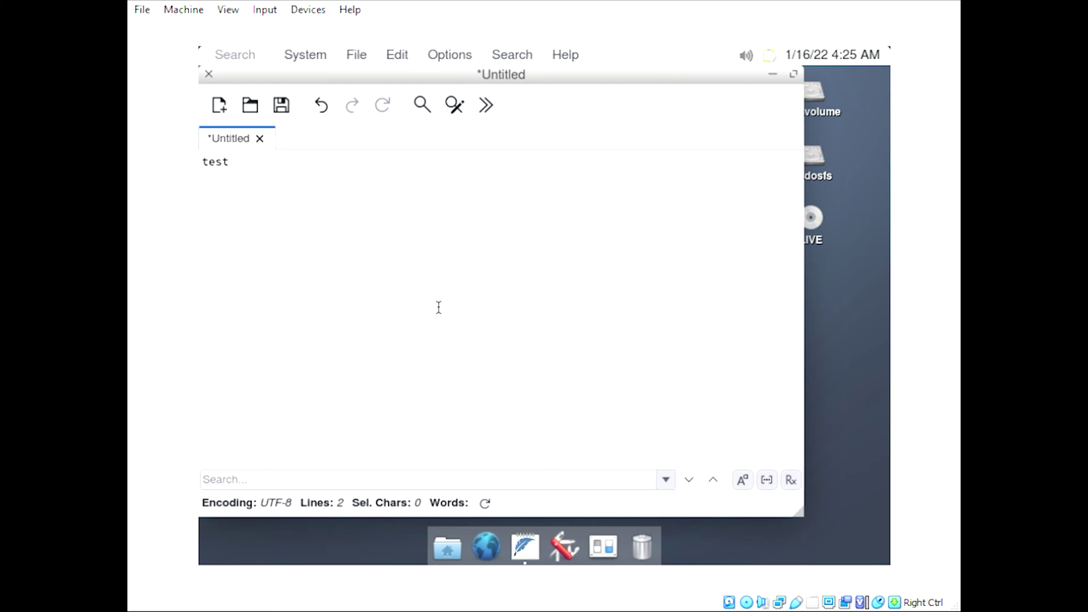
{"action": "left_click", "coordinate": [208, 73]}
- Look inside the Users and Applications folders of Startvolume, closing each folder window and the volume window when done
{"action": "double_click", "coordinate": [813, 100]}
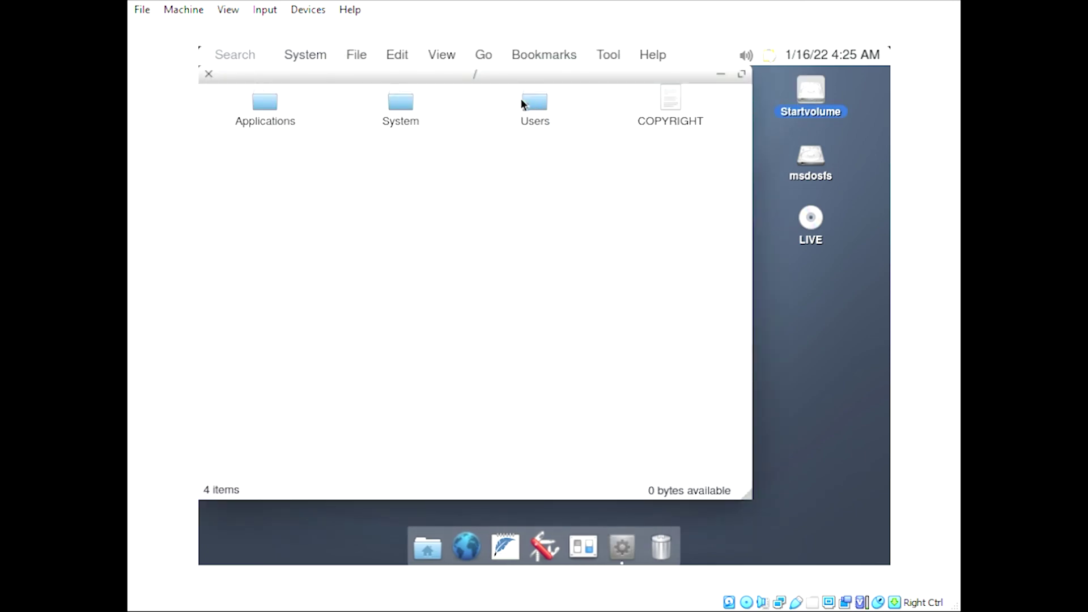
{"action": "double_click", "coordinate": [533, 104]}
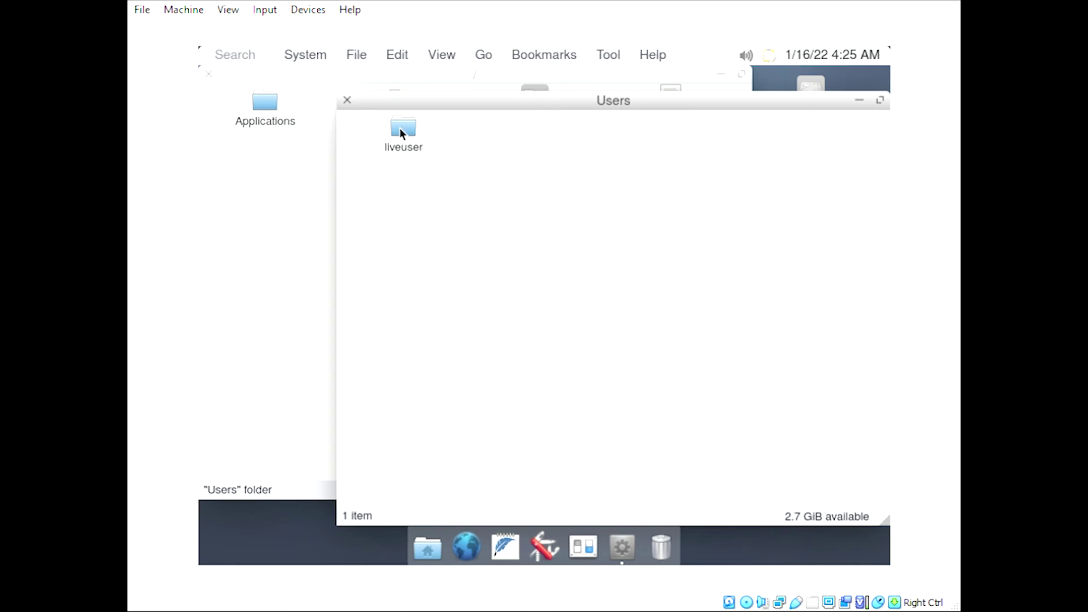
{"action": "left_click", "coordinate": [347, 101]}
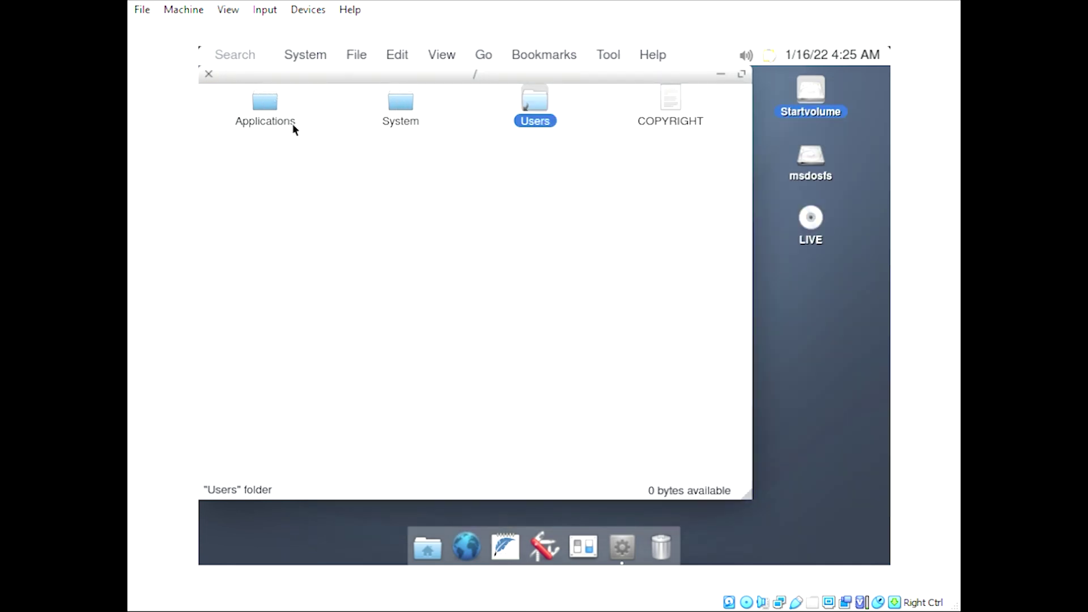
{"action": "double_click", "coordinate": [270, 113]}
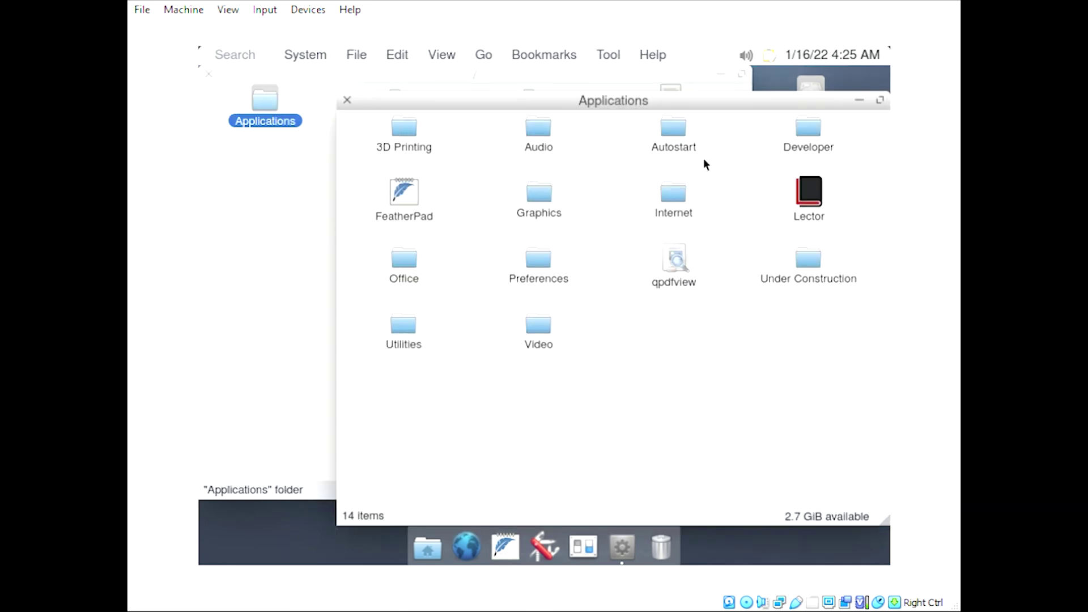
{"action": "left_click_drag", "start_coordinate": [690, 112], "coordinate": [633, 112]}
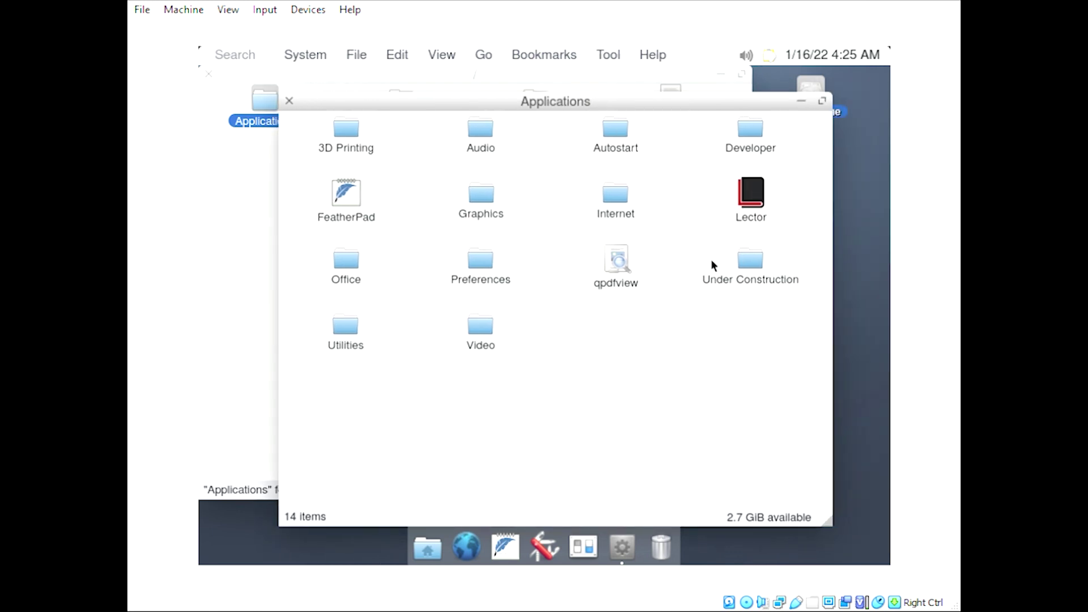
{"action": "left_click", "coordinate": [290, 102]}
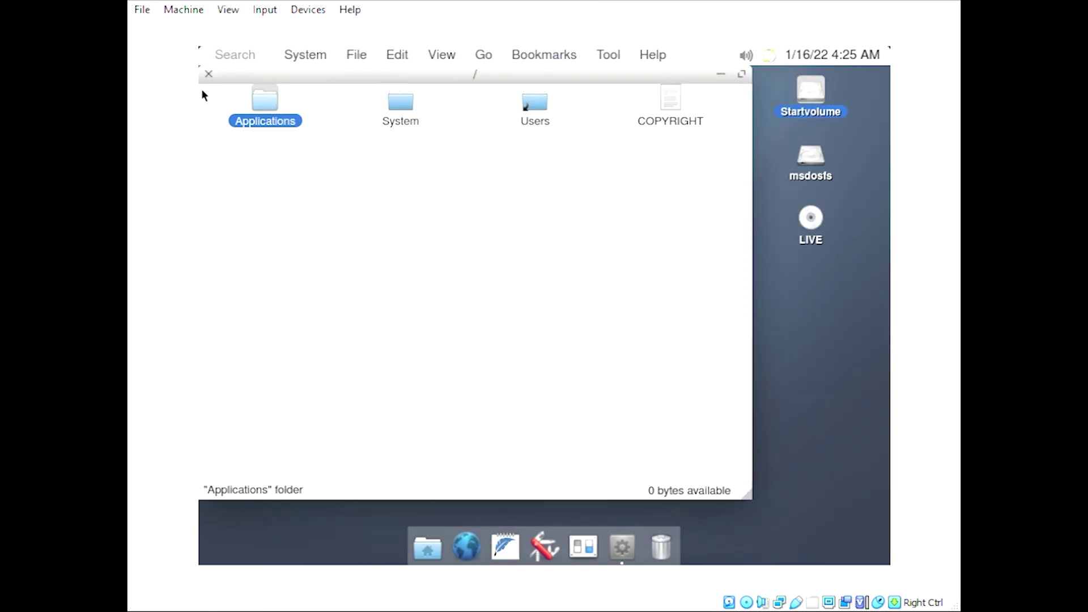
{"action": "left_click", "coordinate": [205, 75]}
- Examine the installed applications by system category, from 3D Printing and Audio through Under Construction, Utilities and Video
{"action": "left_click", "coordinate": [295, 57]}
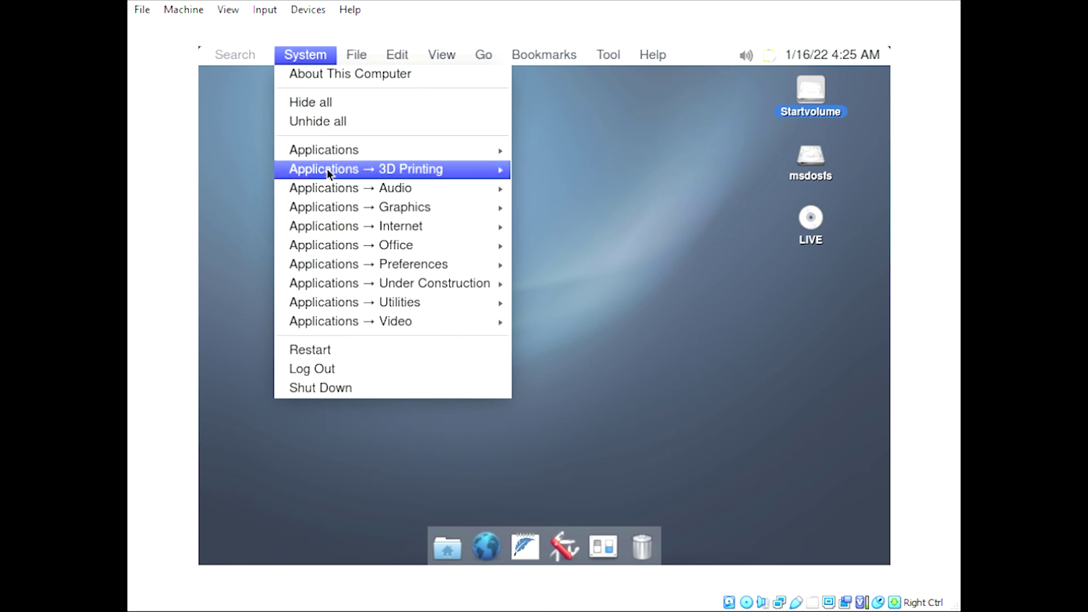
{"action": "mouse_move", "coordinate": [422, 169]}
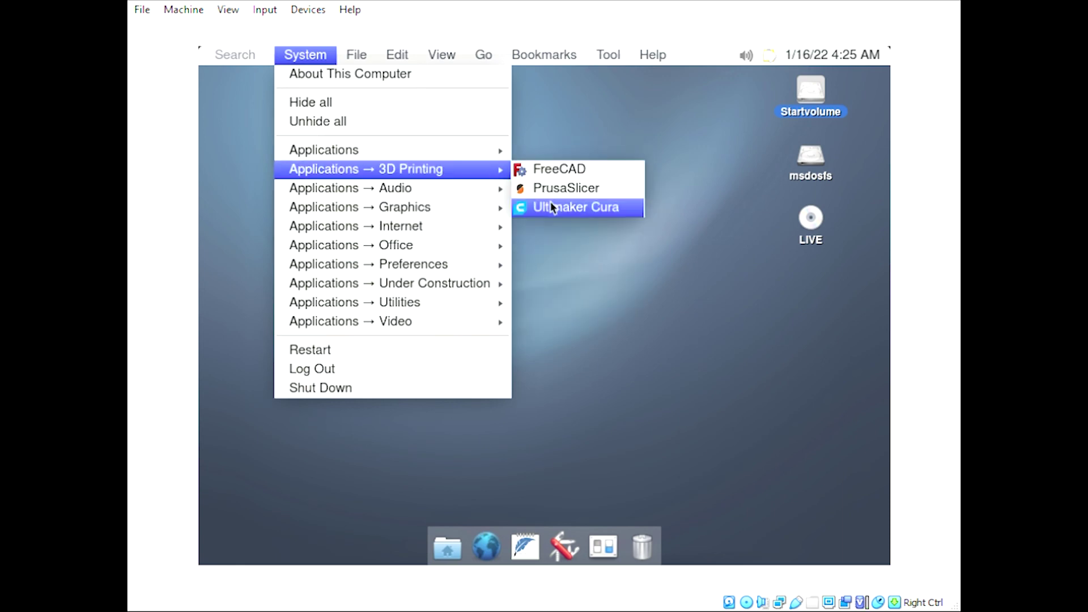
{"action": "mouse_move", "coordinate": [505, 186]}
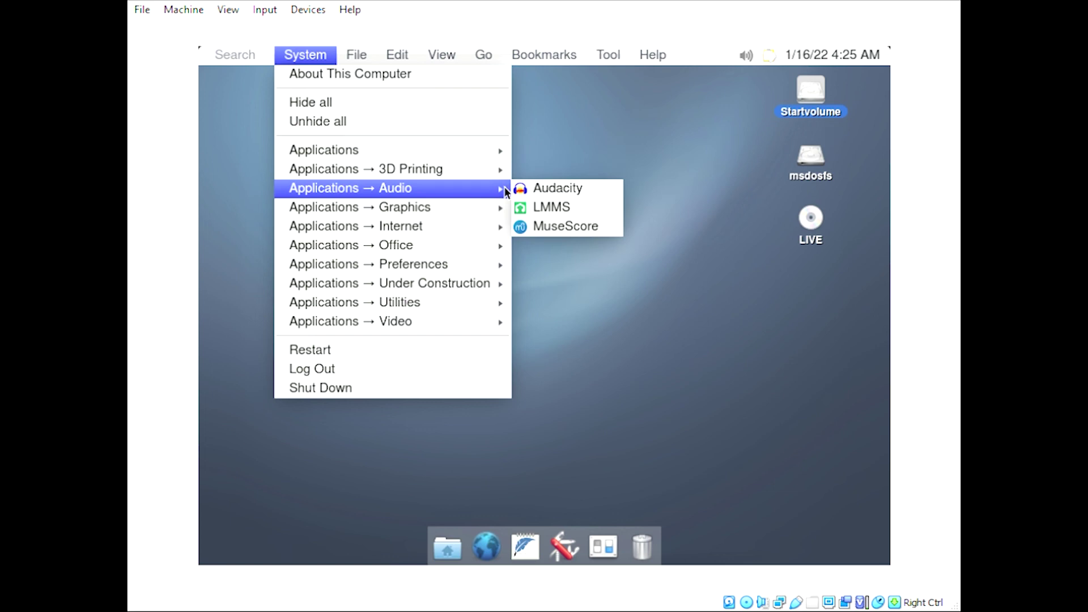
{"action": "mouse_move", "coordinate": [484, 213]}
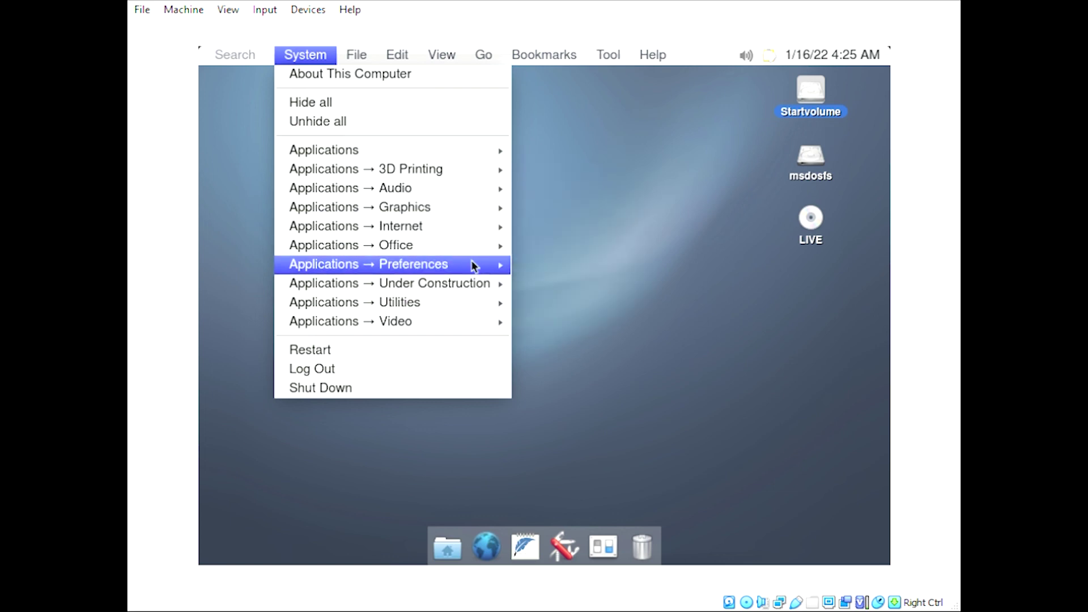
{"action": "mouse_move", "coordinate": [473, 269]}
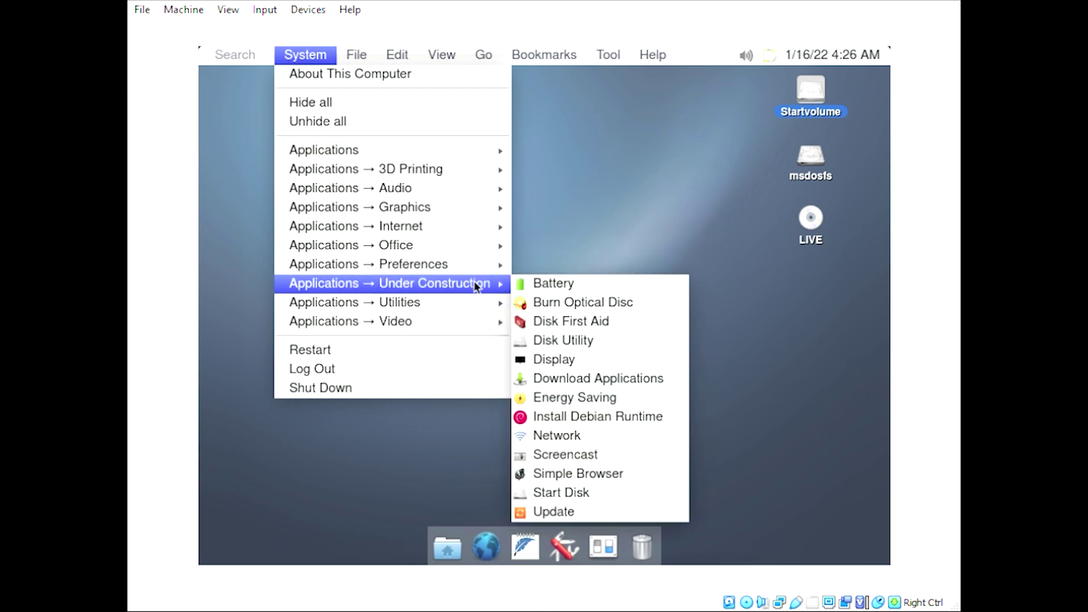
{"action": "mouse_move", "coordinate": [472, 306]}
{"action": "mouse_move", "coordinate": [472, 327]}
{"action": "left_click", "coordinate": [625, 256]}
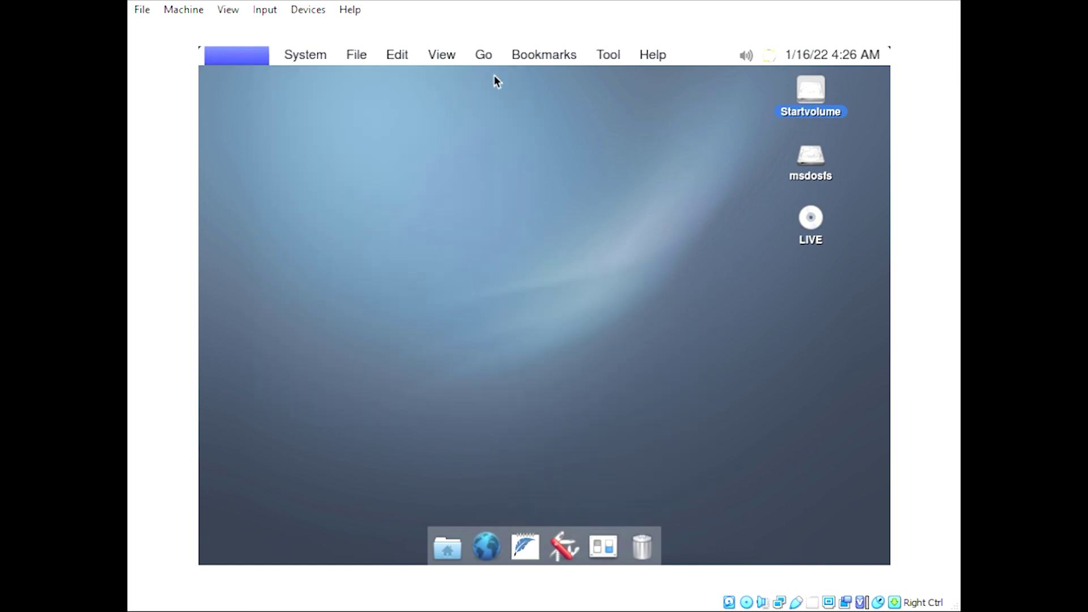
- Check the desktop's sorting options, view the wallpaper and label settings in Desktop Preferences, and close the dialog
{"action": "right_click", "coordinate": [497, 148]}
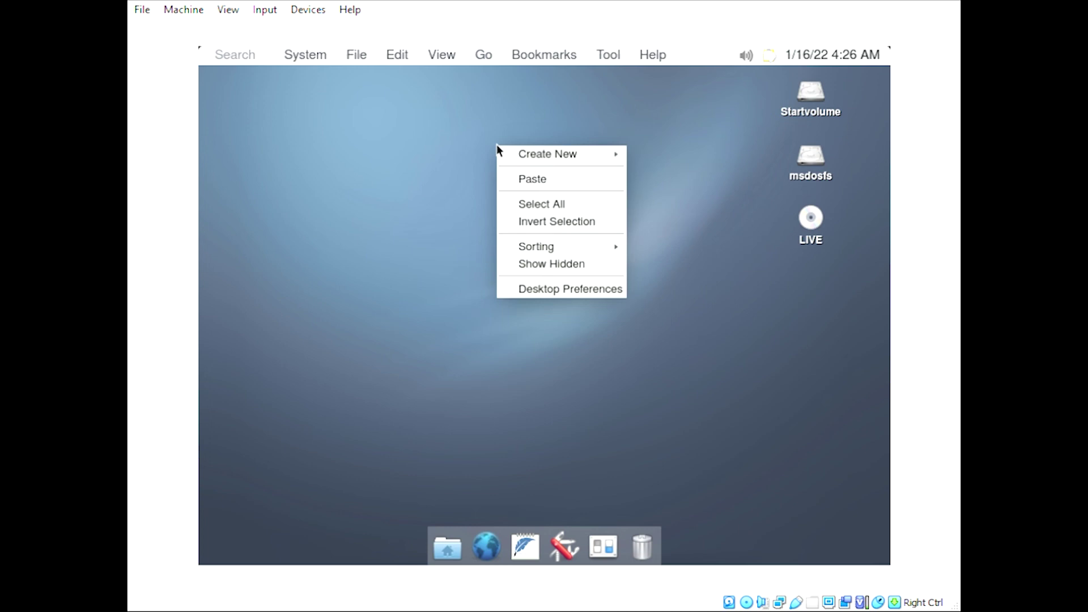
{"action": "mouse_move", "coordinate": [541, 249]}
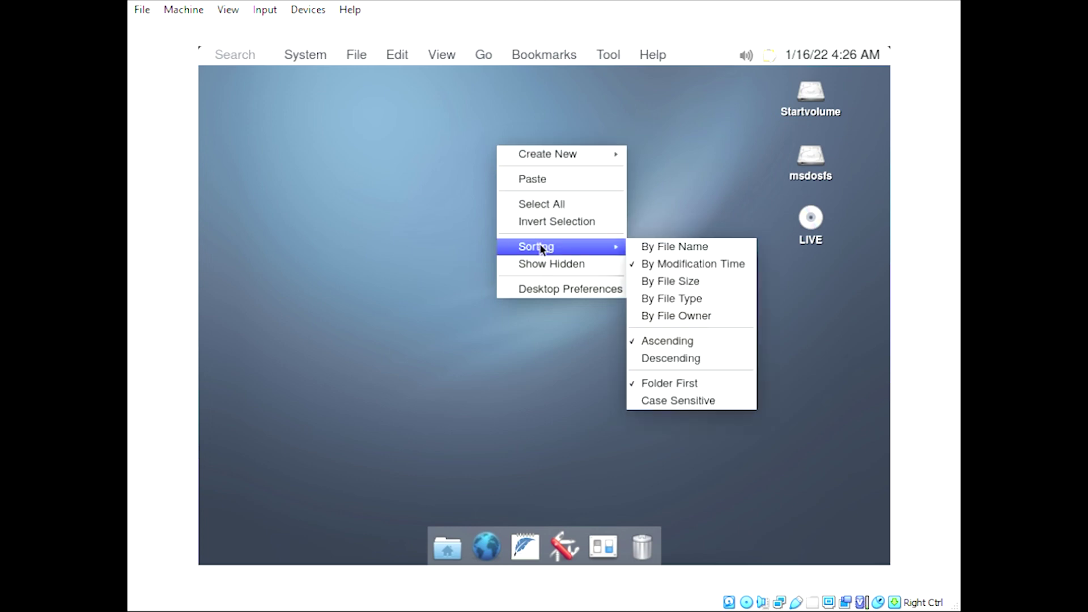
{"action": "left_click", "coordinate": [550, 288]}
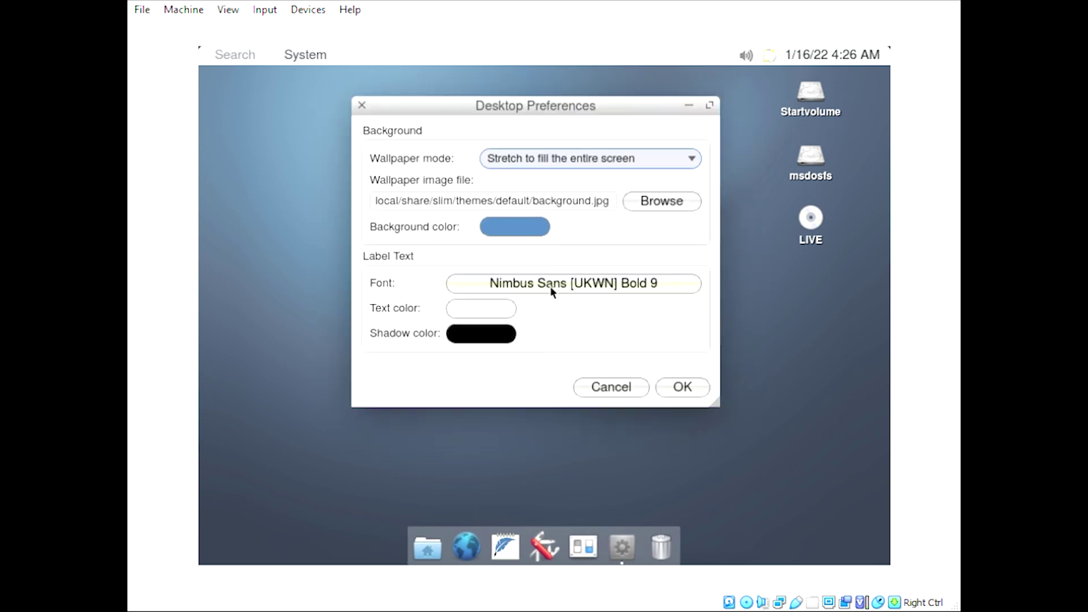
{"action": "left_click", "coordinate": [361, 106]}
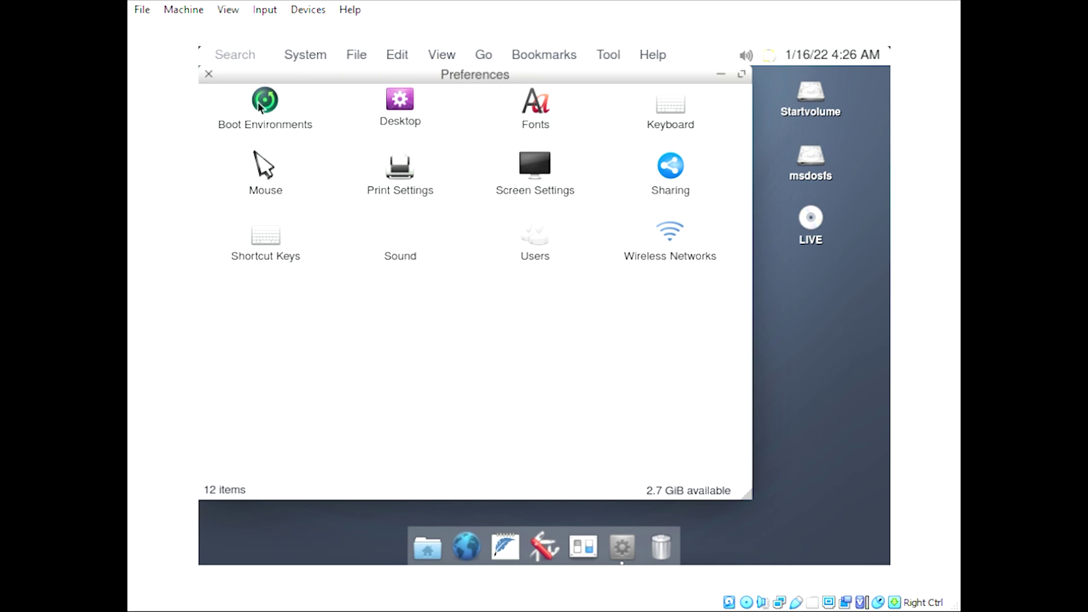
- Close the Preferences folder and activate the desktop search field
{"action": "left_click", "coordinate": [213, 75]}
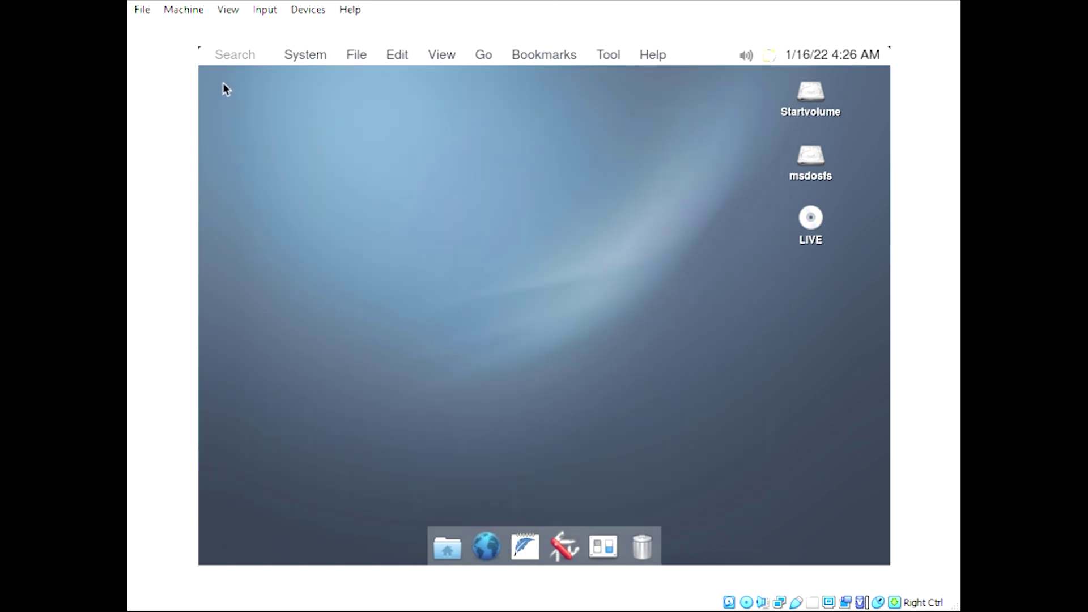
{"action": "key", "text": "alt+space"}
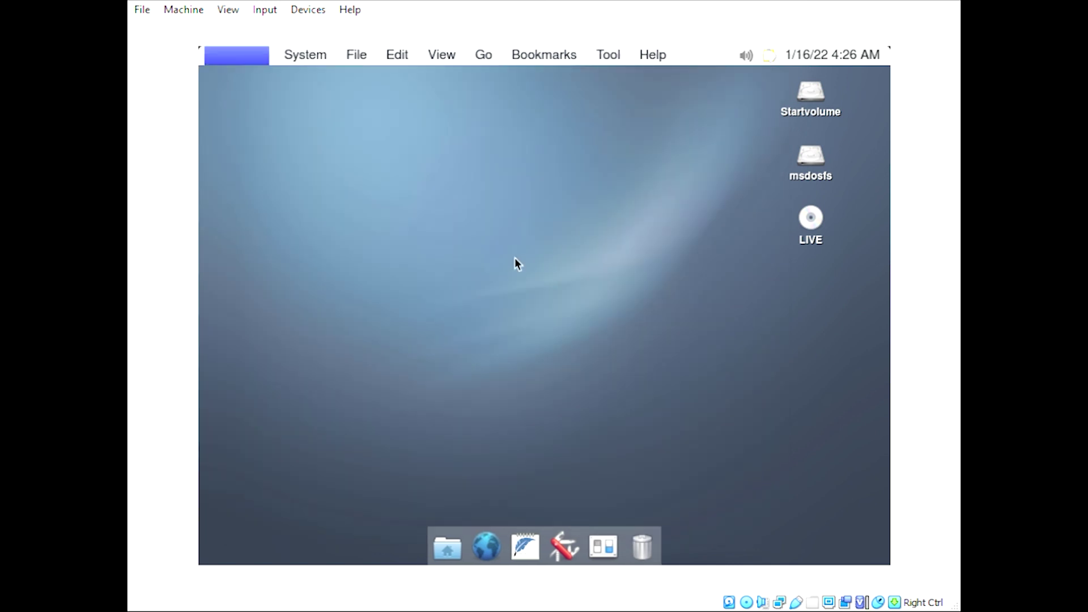